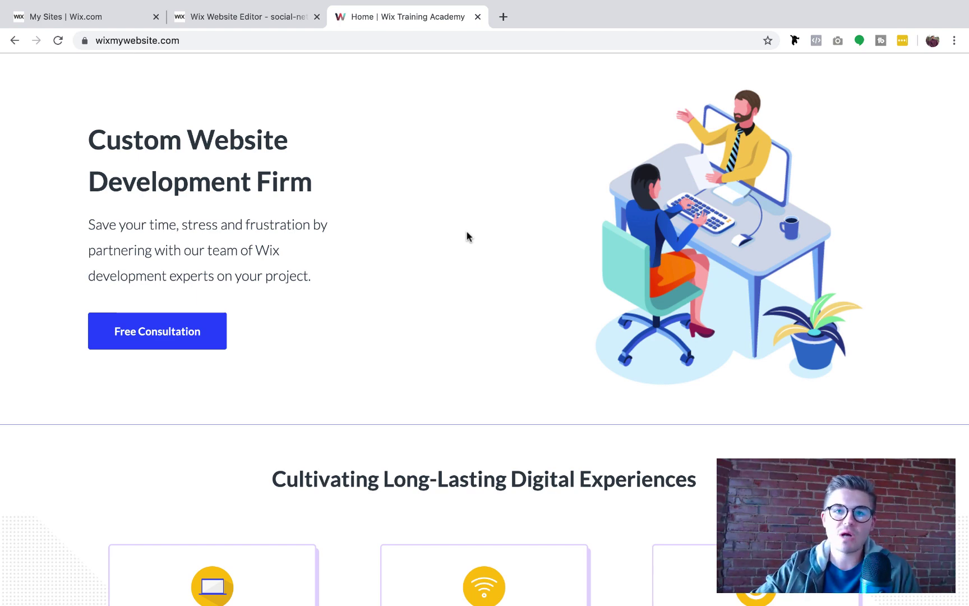
Return to the Wix Editor and bring the UserProfileData profile's Location text into view
scroll(27, 513, "down", 15)
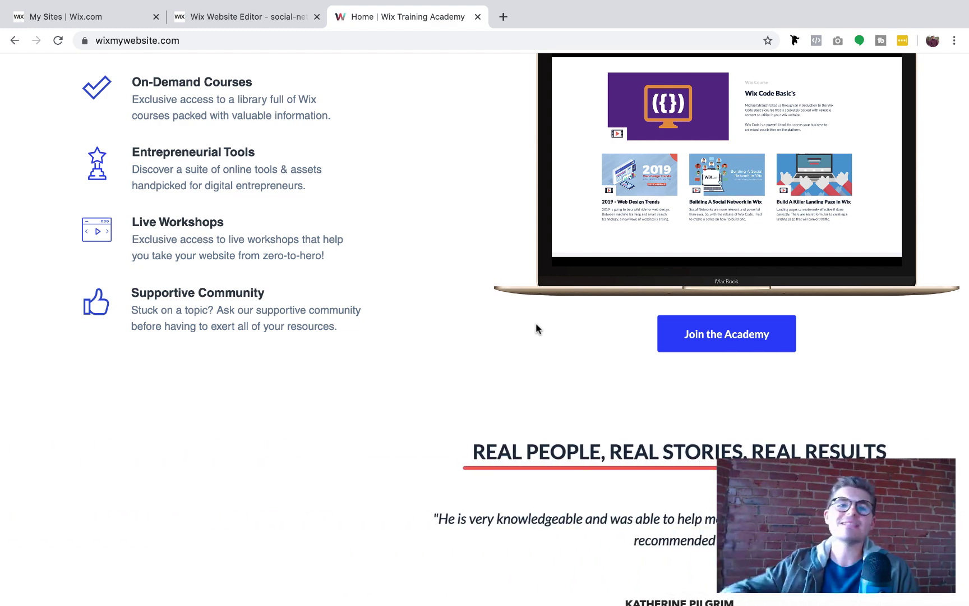
key("super+r")
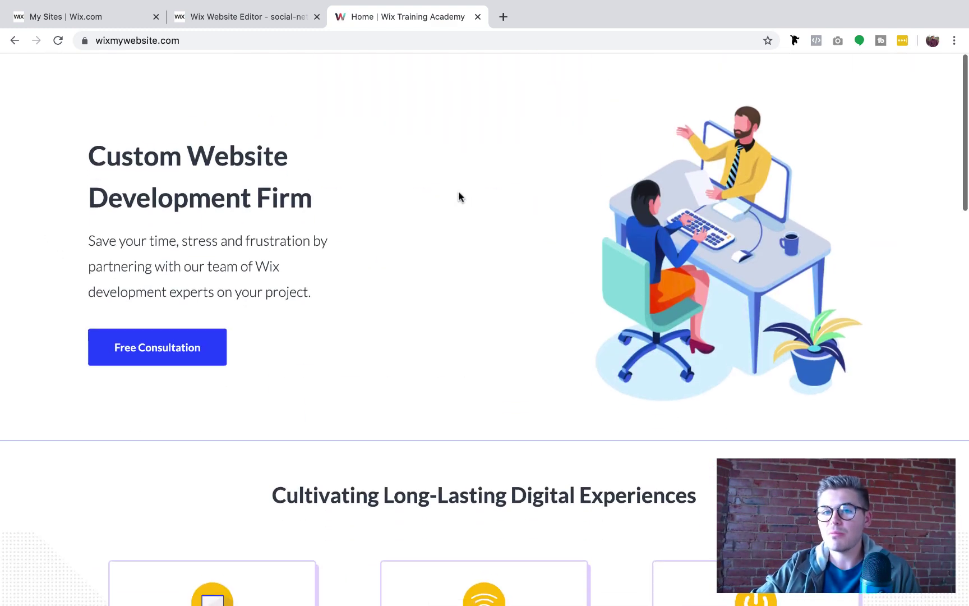
left_click(235, 17)
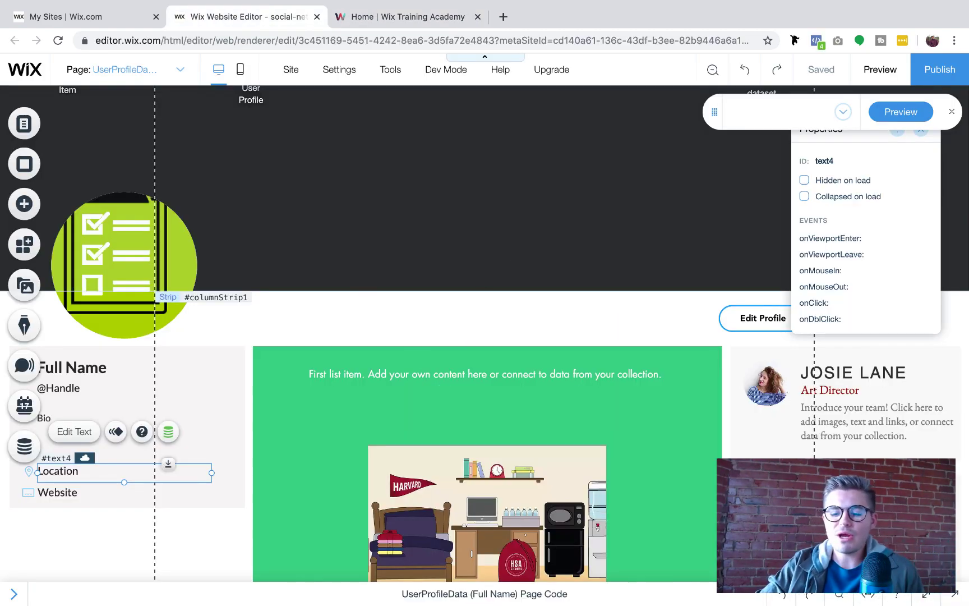
scroll(586, 372, "up", 2)
scroll(343, 390, "down", 2)
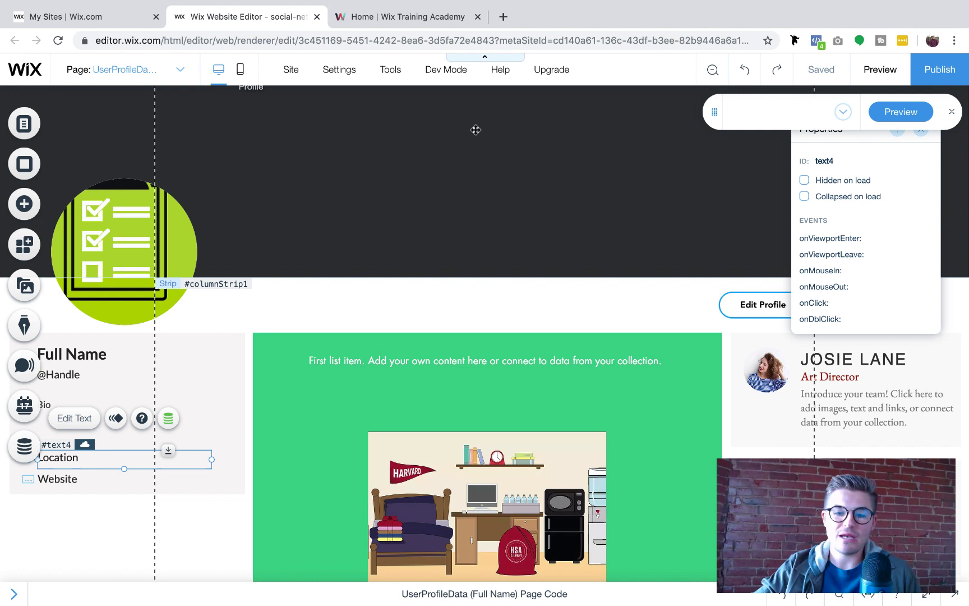
mouse_move(448, 75)
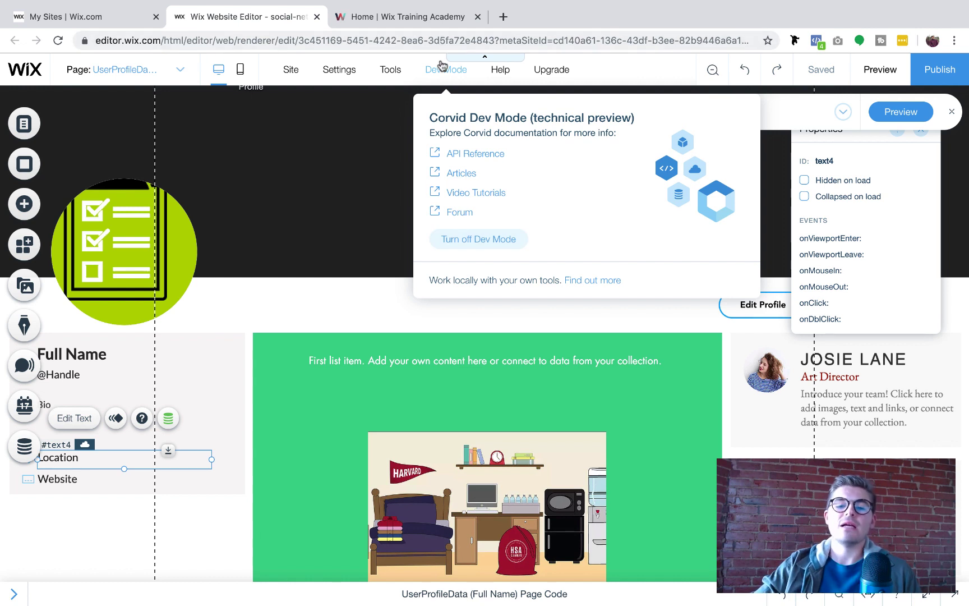
Deselect the text and open the UserProfileData collection from the Data Manager's collection list
left_click(312, 207)
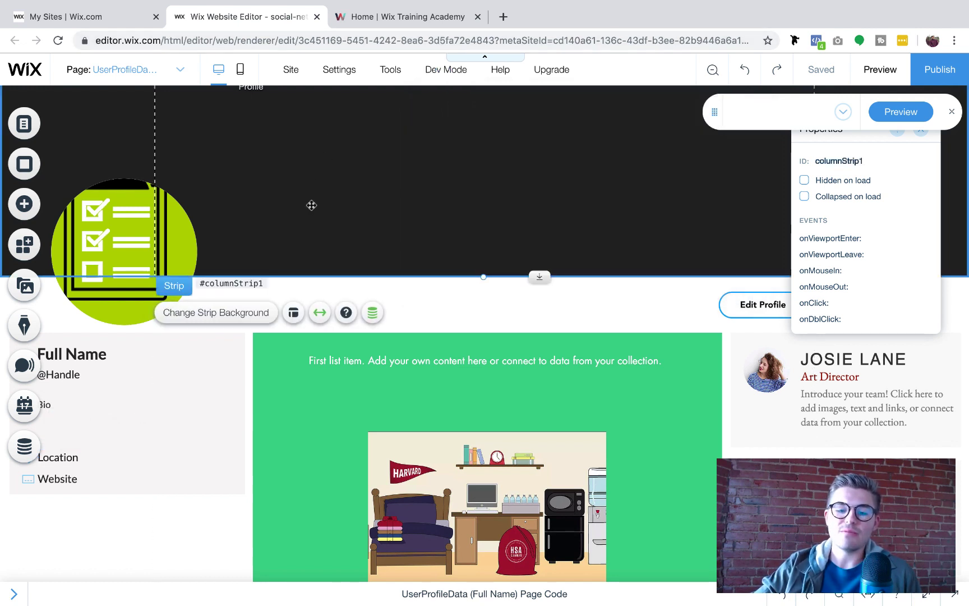
left_click(32, 450)
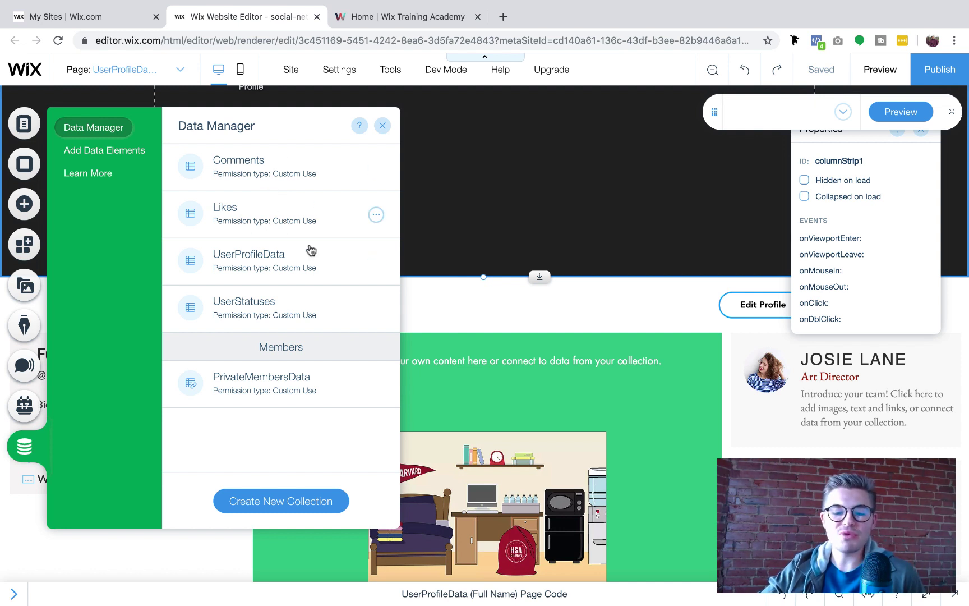
left_click(267, 264)
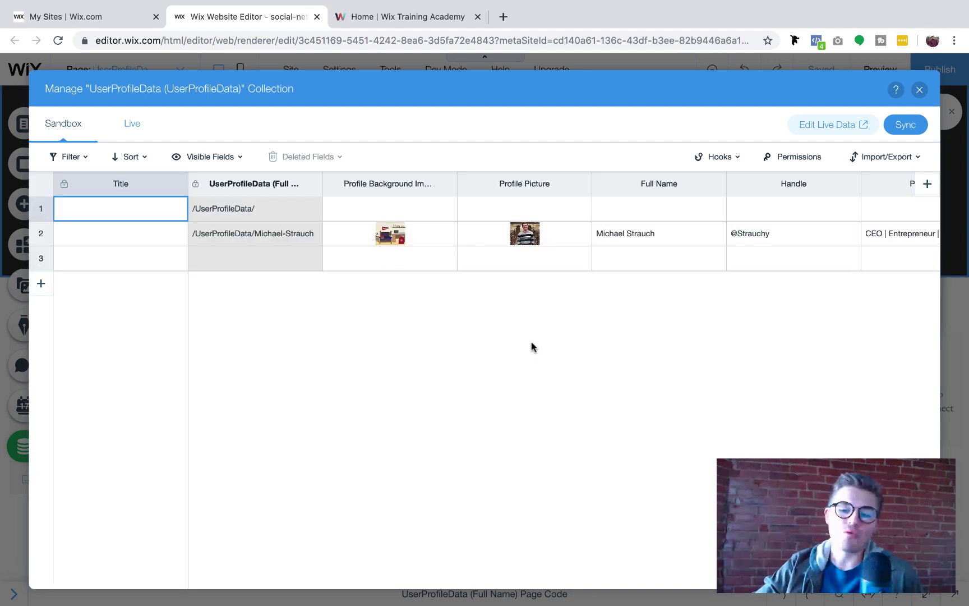
Scroll the table to the Profile Location column and select row 2's Gilbert, AZ value
scroll(569, 297, "right", 2)
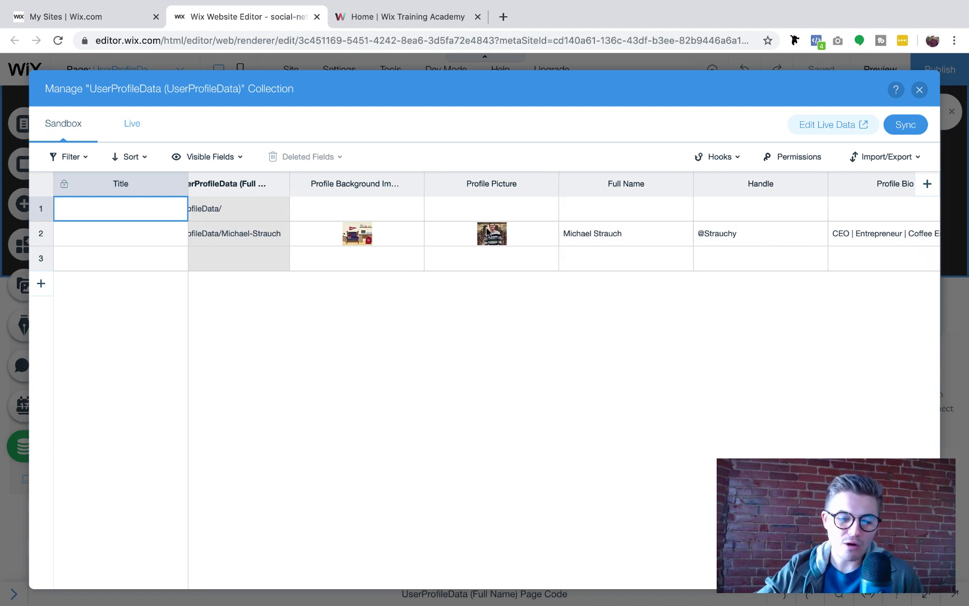
mouse_move(489, 233)
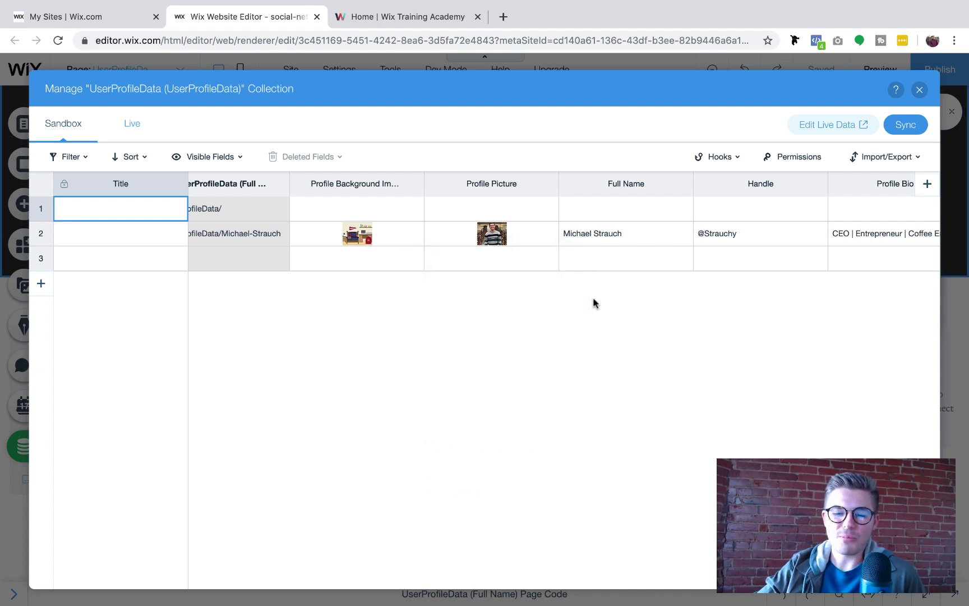
scroll(593, 297, "right", 2)
scroll(593, 303, "right", 5)
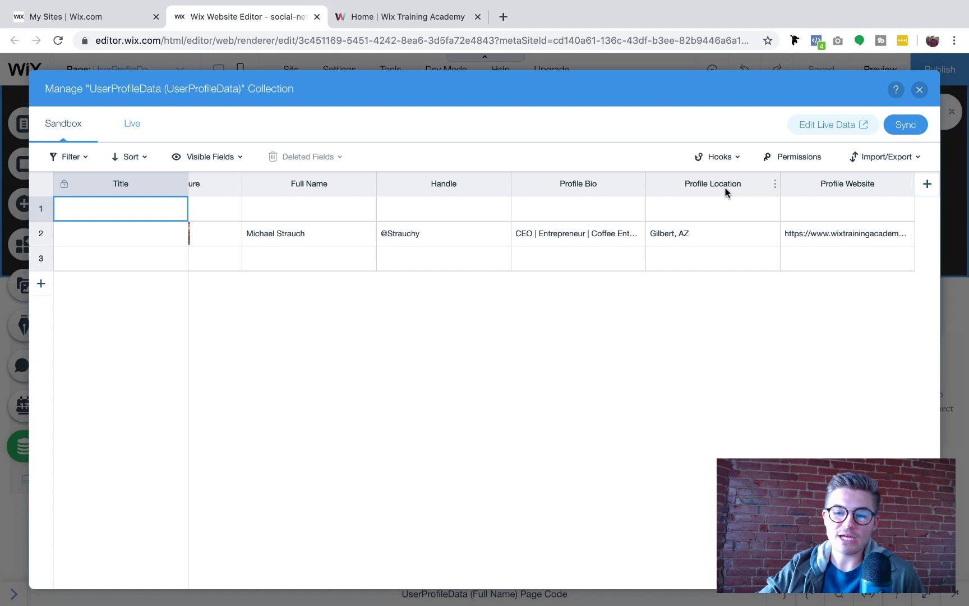
left_click(686, 235)
left_click(685, 235)
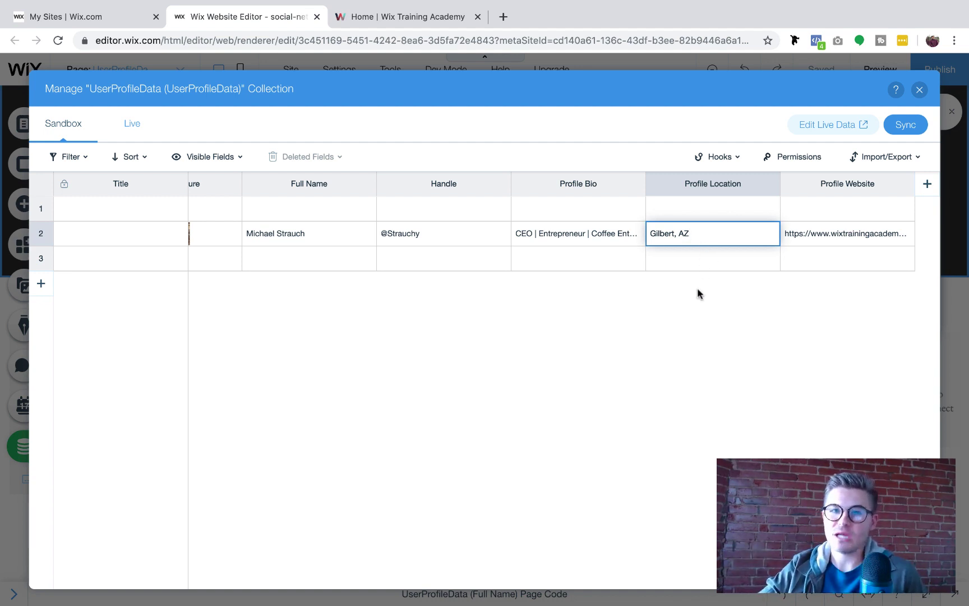
mouse_move(769, 185)
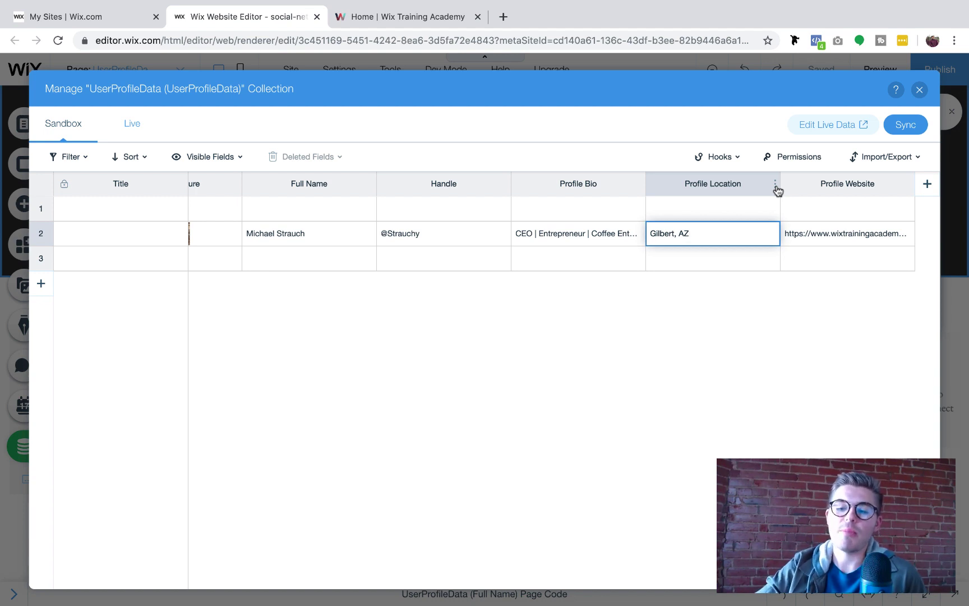
Change the Profile Location field's type to Address and confirm the type change
left_click(775, 184)
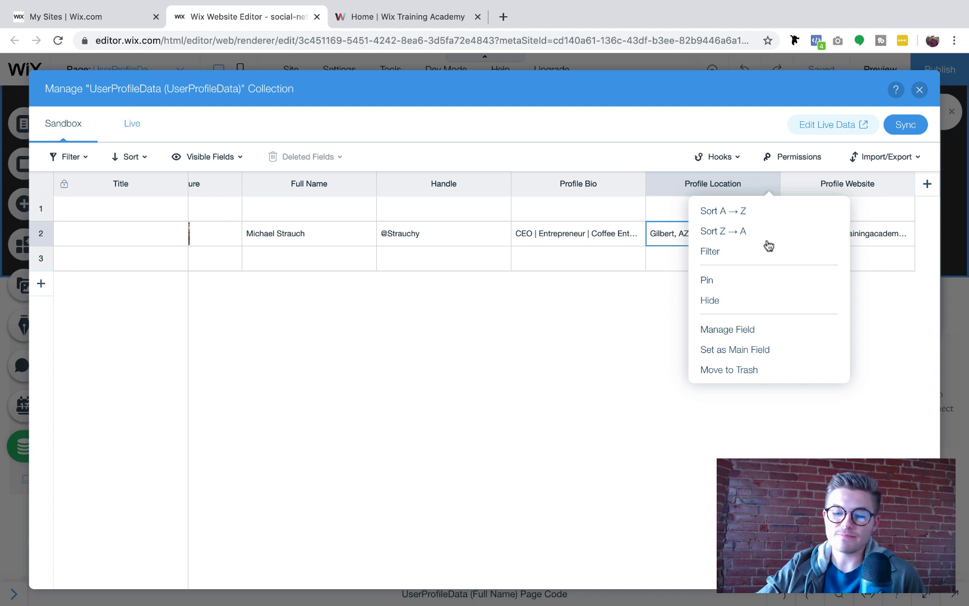
left_click(749, 333)
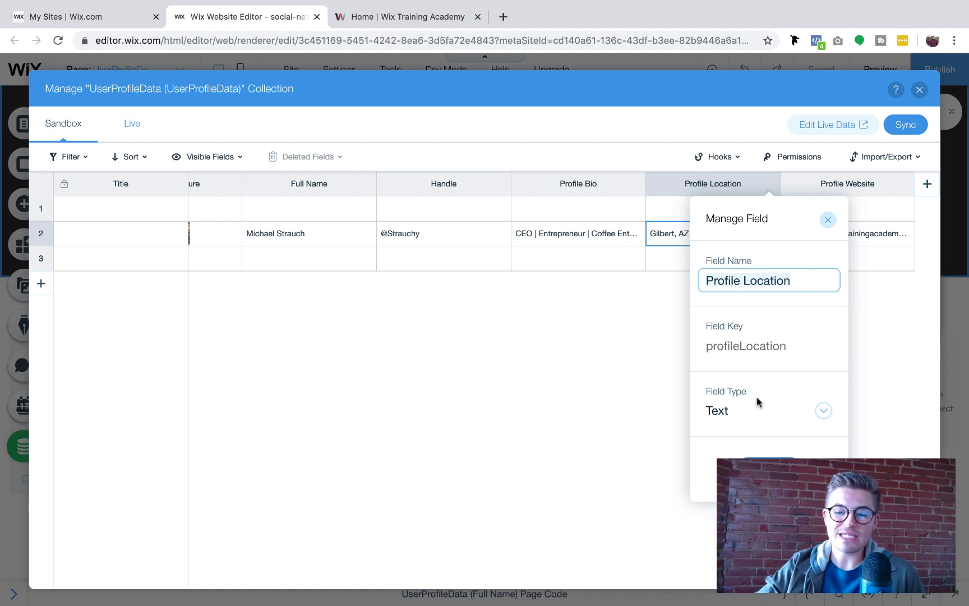
left_click(731, 415)
scroll(746, 415, "down", 2)
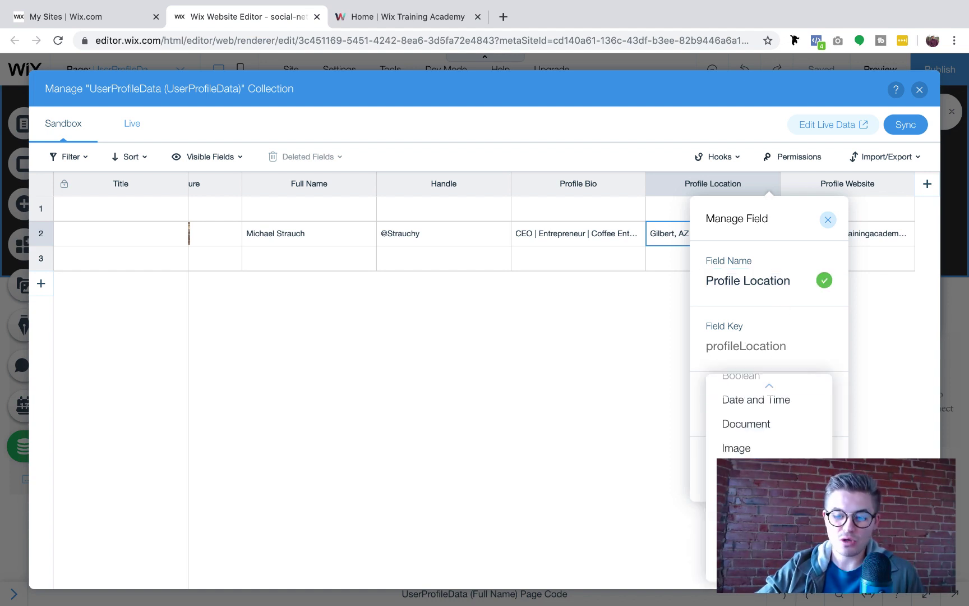
scroll(768, 415, "up", 5)
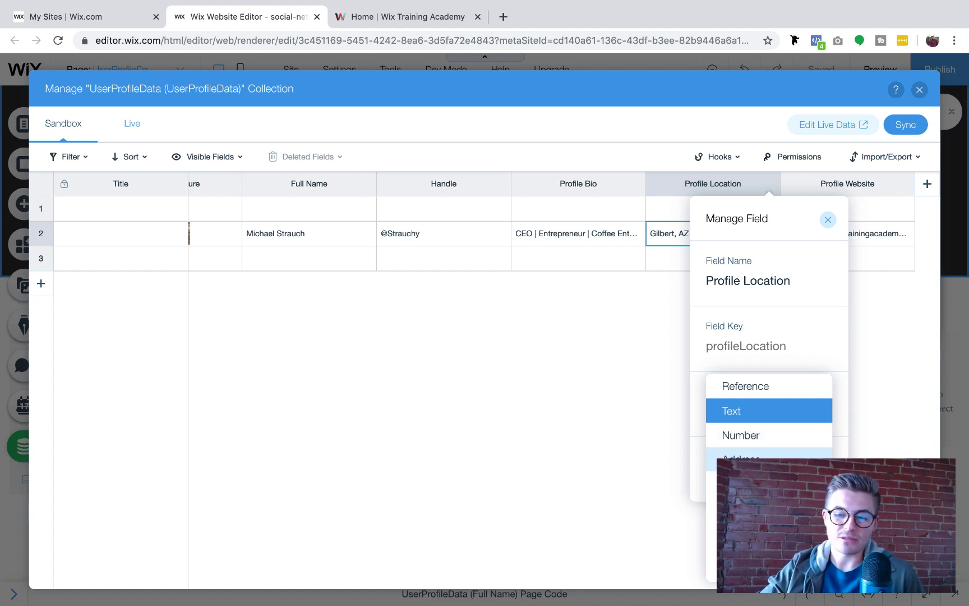
left_click(746, 456)
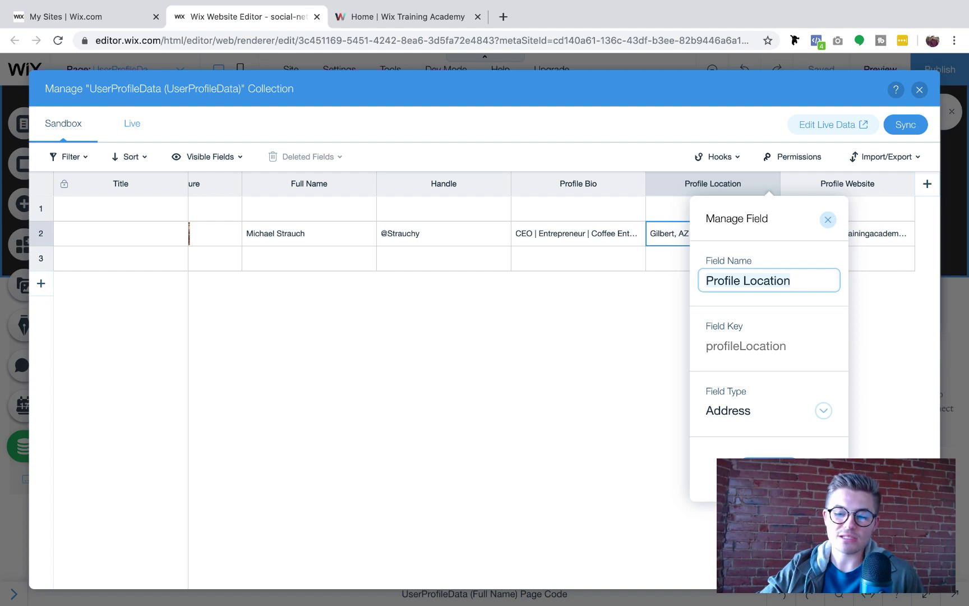
key("Return")
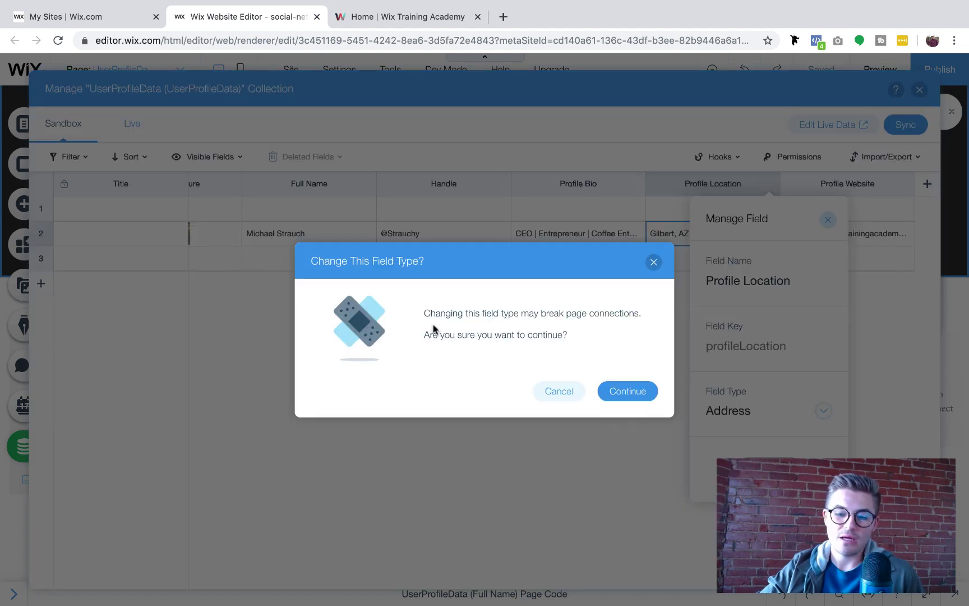
left_click(630, 393)
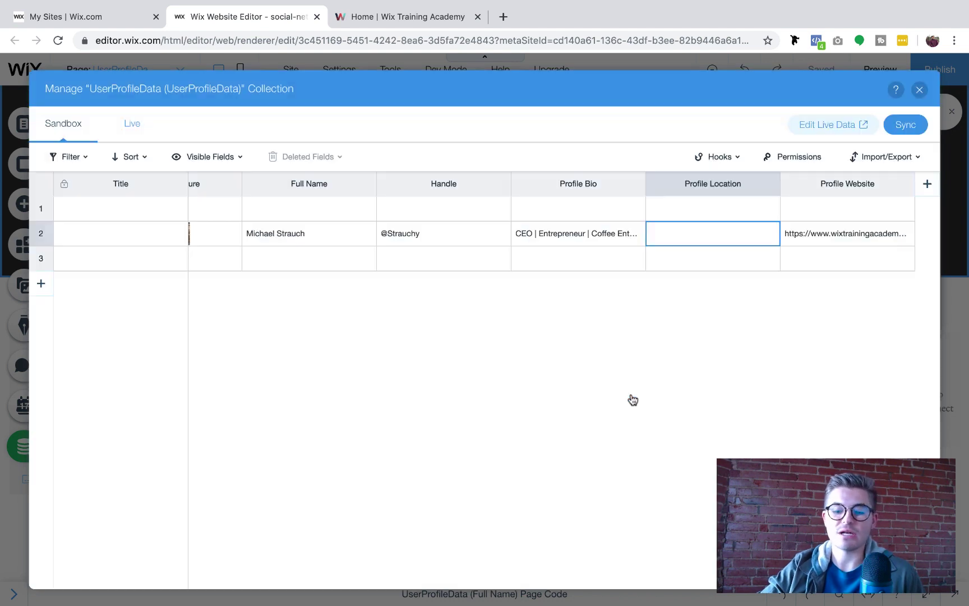
Enter Gilbert, AZ, USA as row 2's Profile Location from the address suggestions
left_click(701, 239)
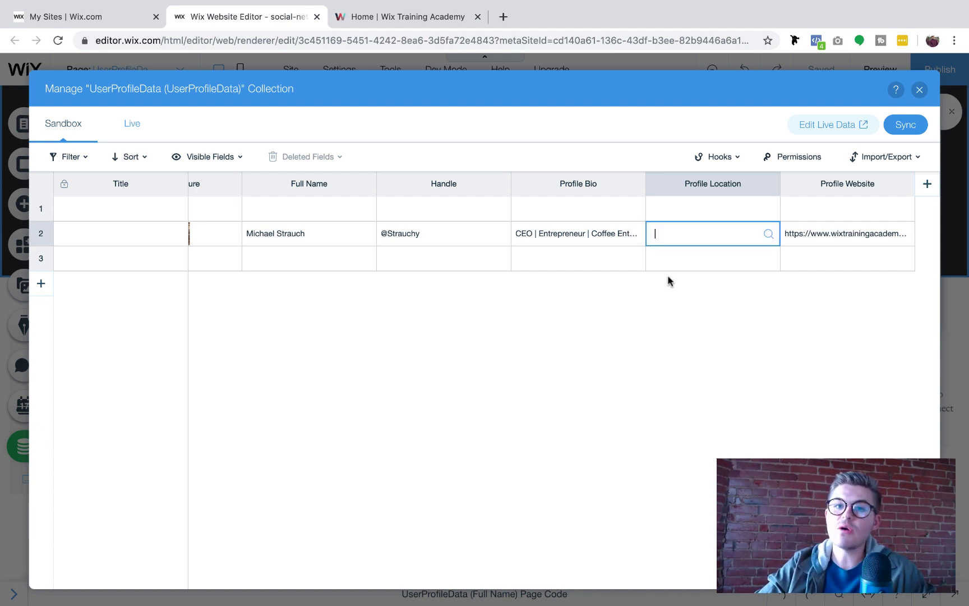
type("Gil")
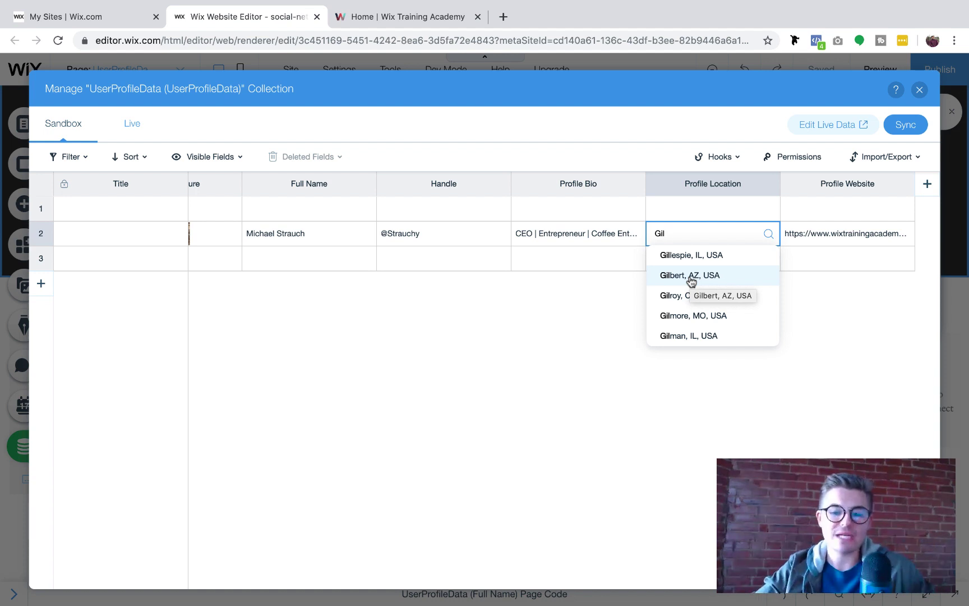
left_click(692, 280)
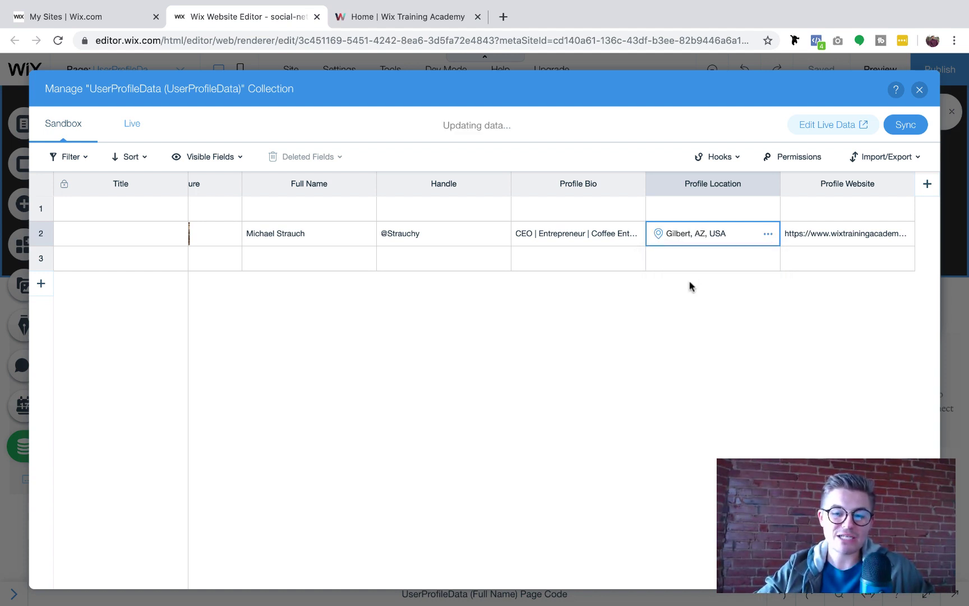
mouse_move(719, 235)
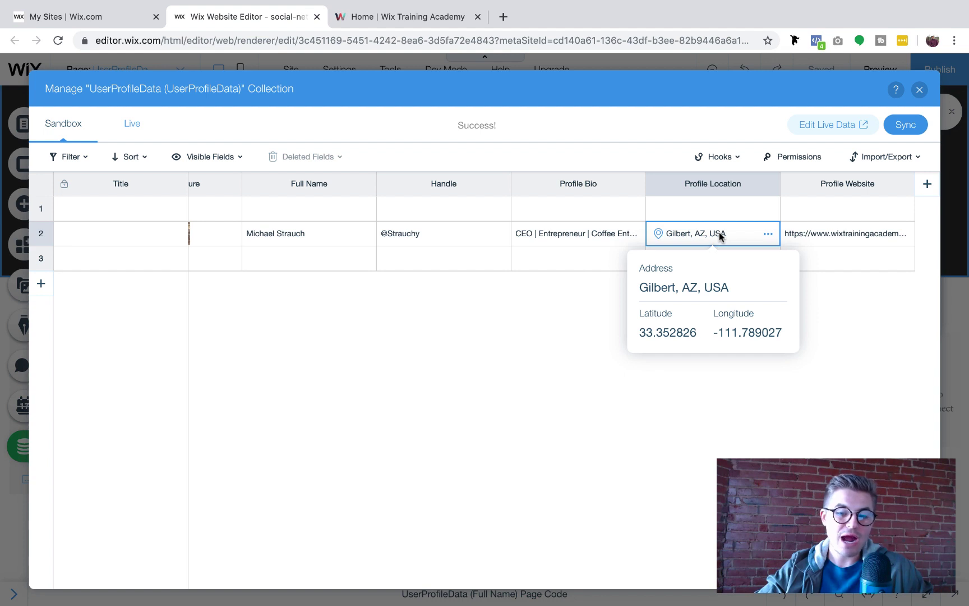
Sync all UserProfileData items from Sandbox to Live, then close the collection manager
left_click(900, 126)
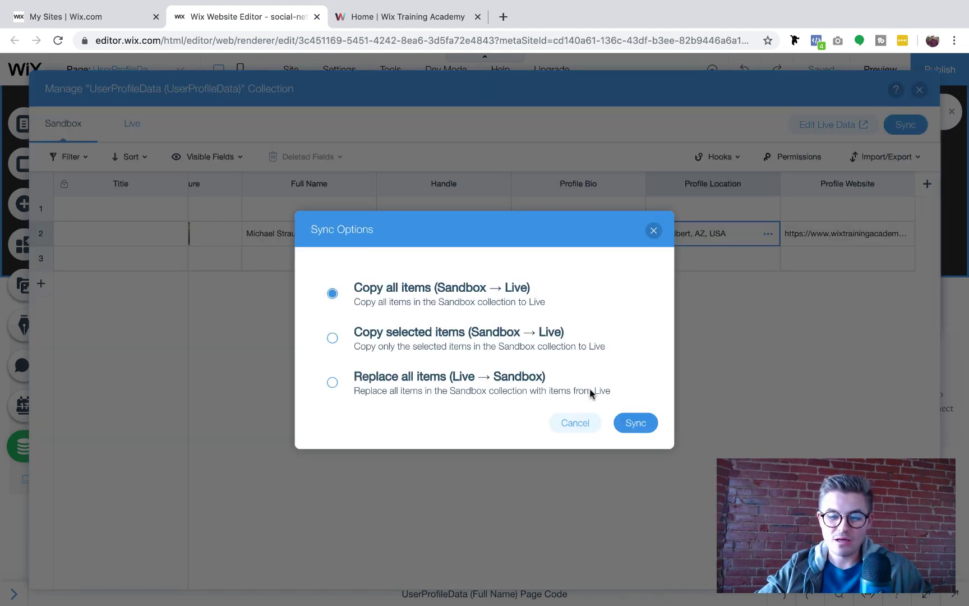
left_click(653, 230)
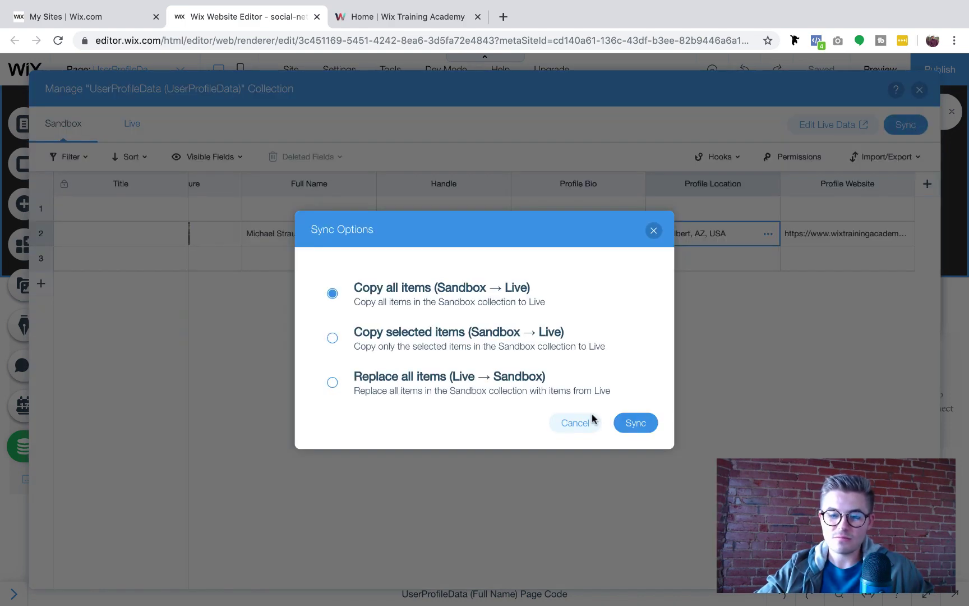
left_click(901, 125)
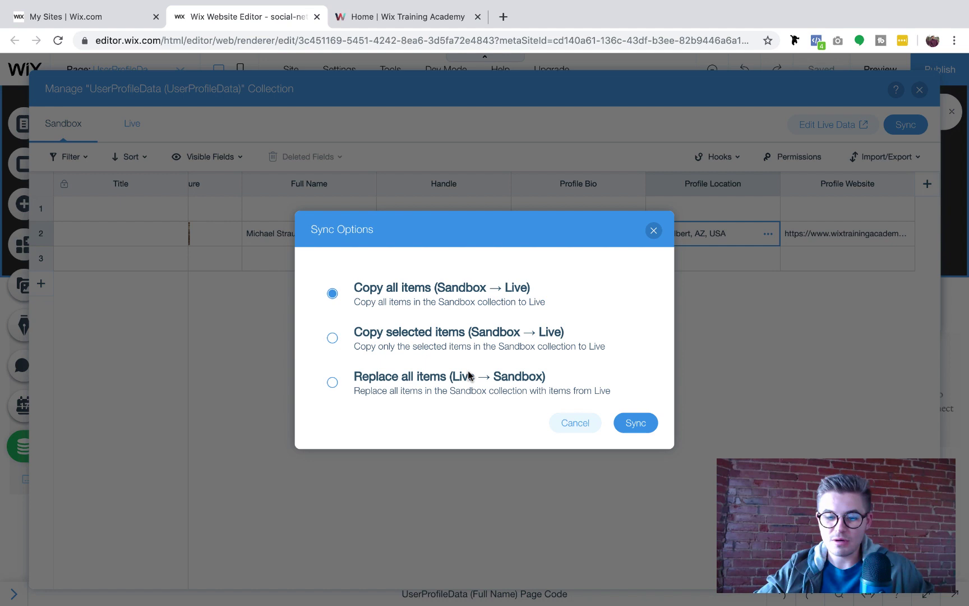
left_click(471, 376)
left_click(527, 306)
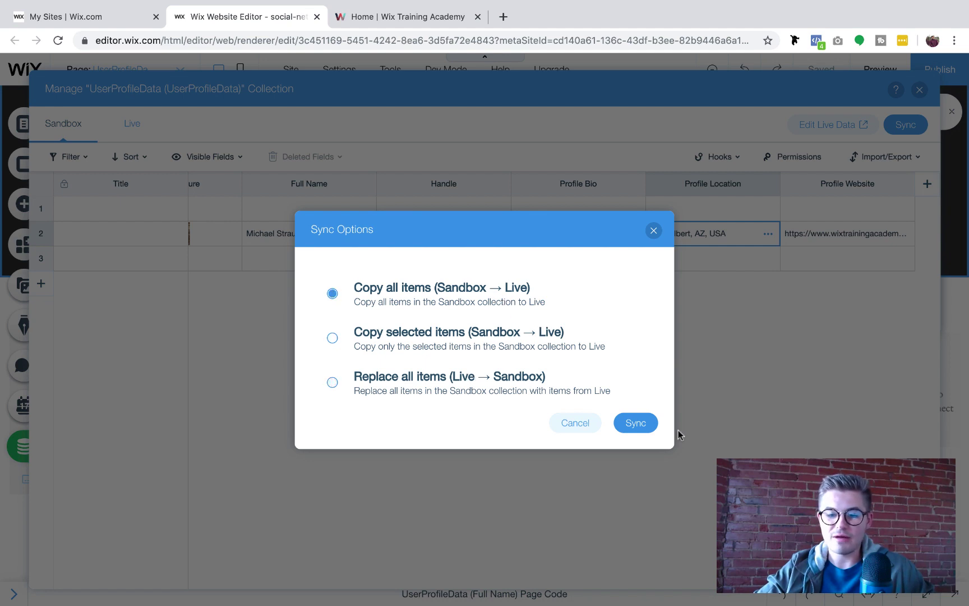
left_click(634, 420)
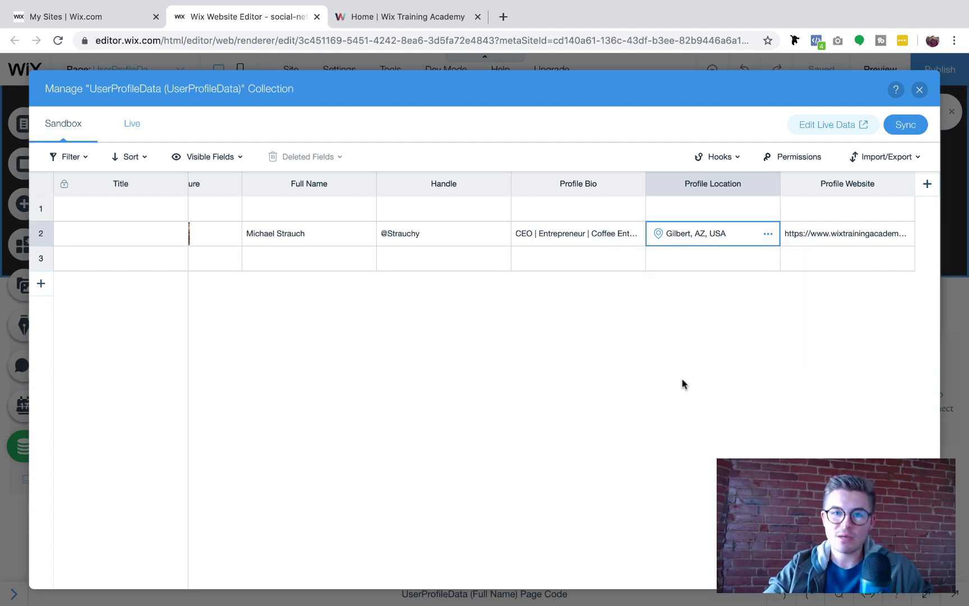
mouse_move(687, 242)
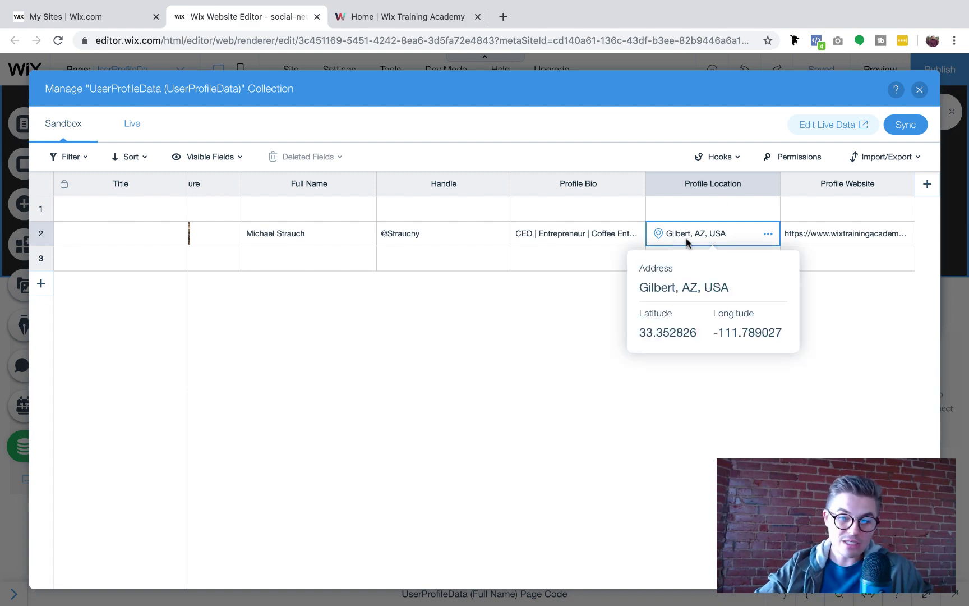
left_click(920, 89)
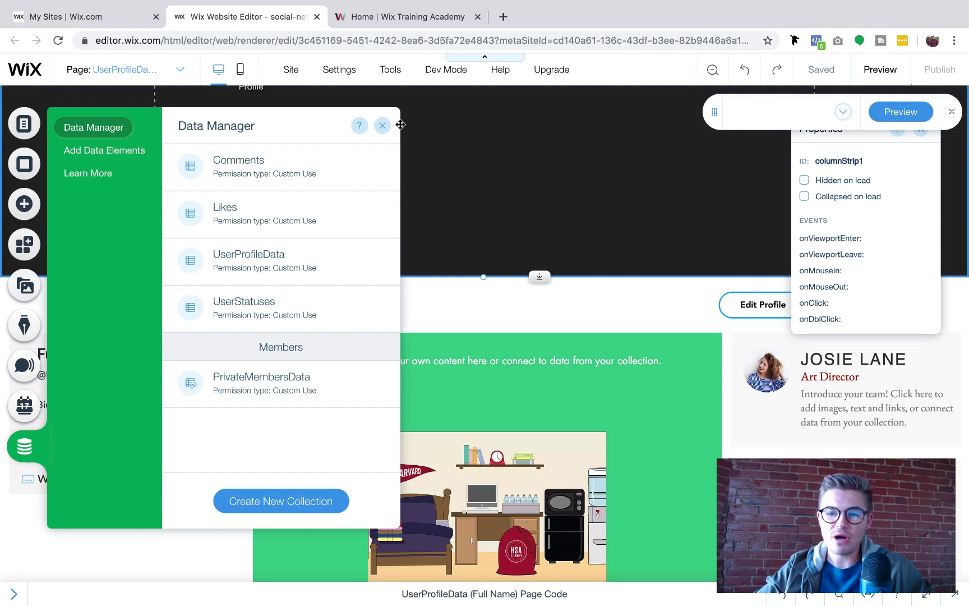
Close the Data Manager, dismiss the published confirmation, and preview the profile page with live data
left_click(382, 125)
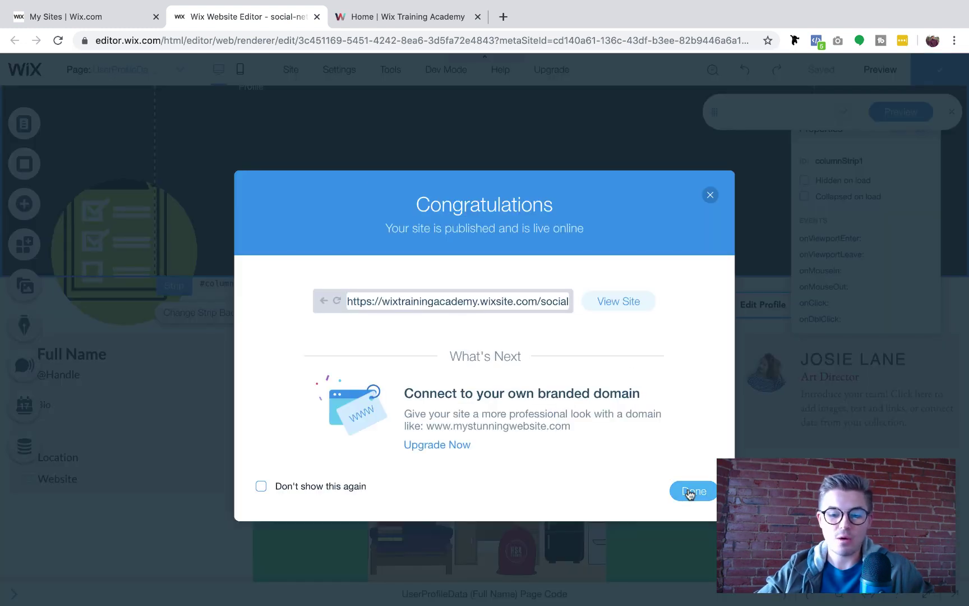
left_click(689, 492)
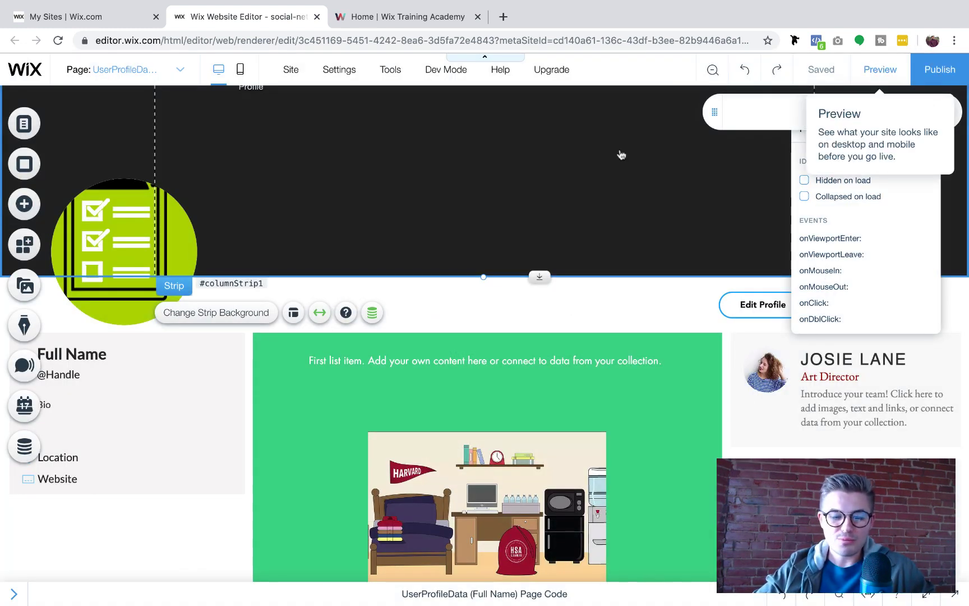
key("Escape")
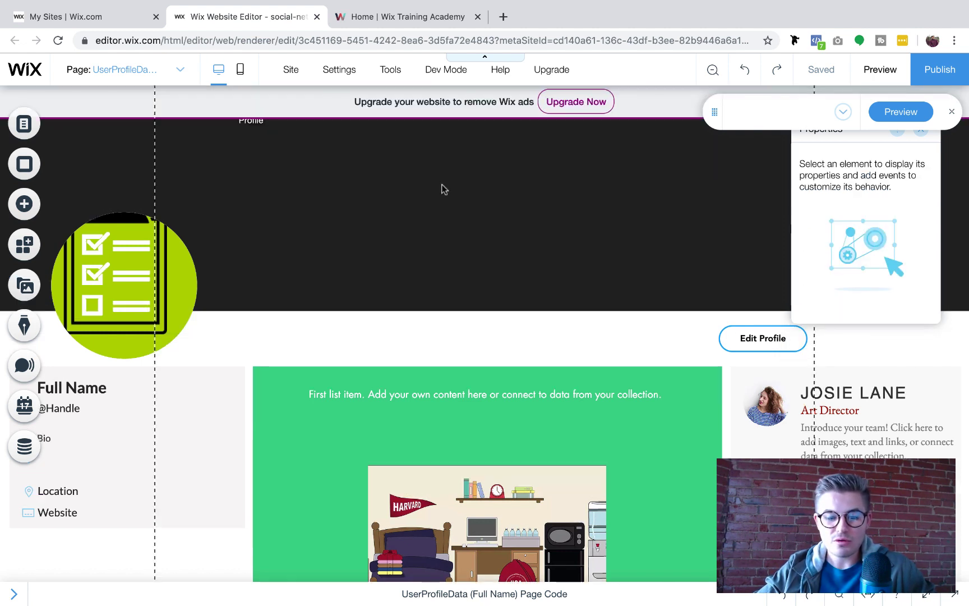
key("ctrl+p")
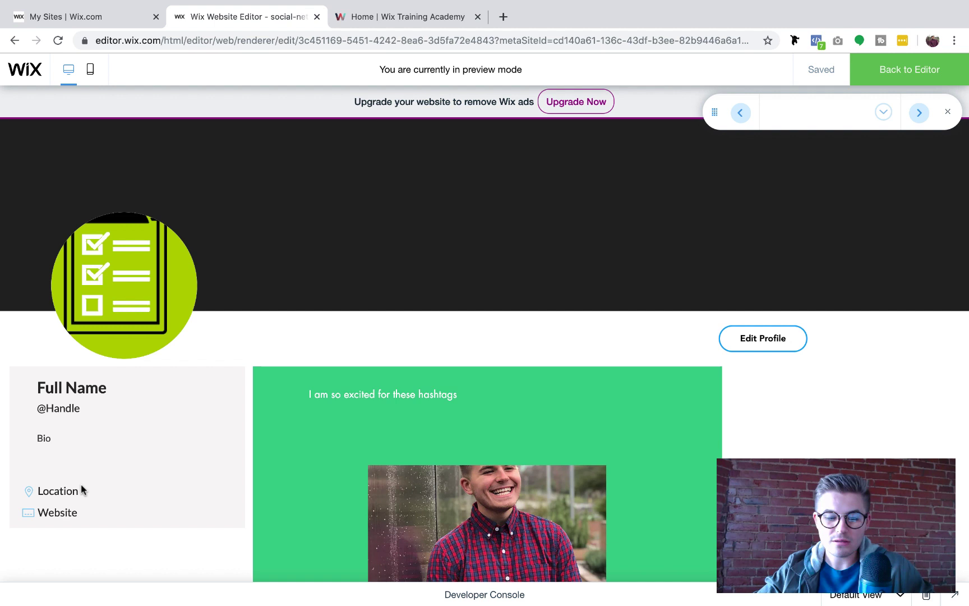
left_click(904, 80)
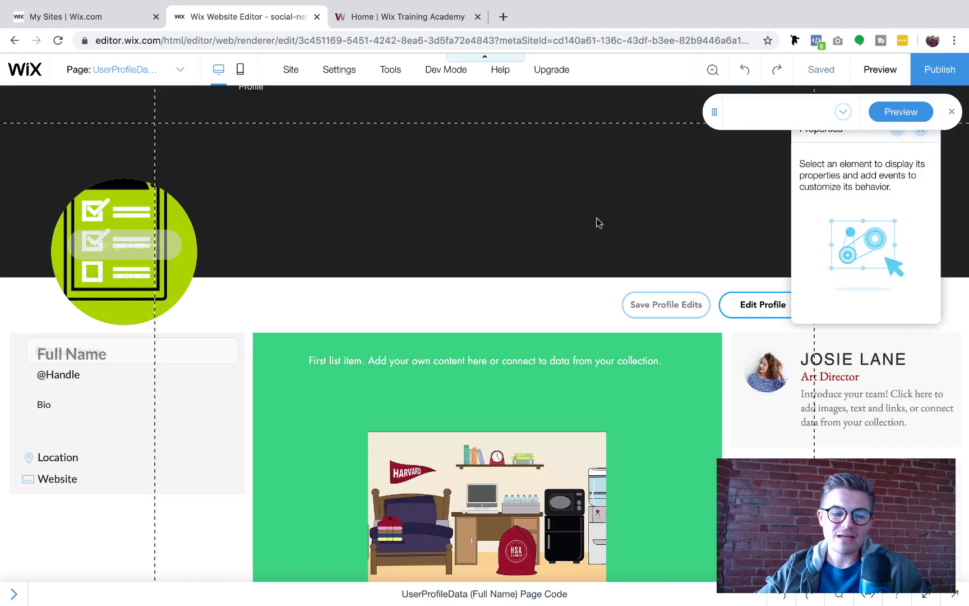
left_click(66, 381)
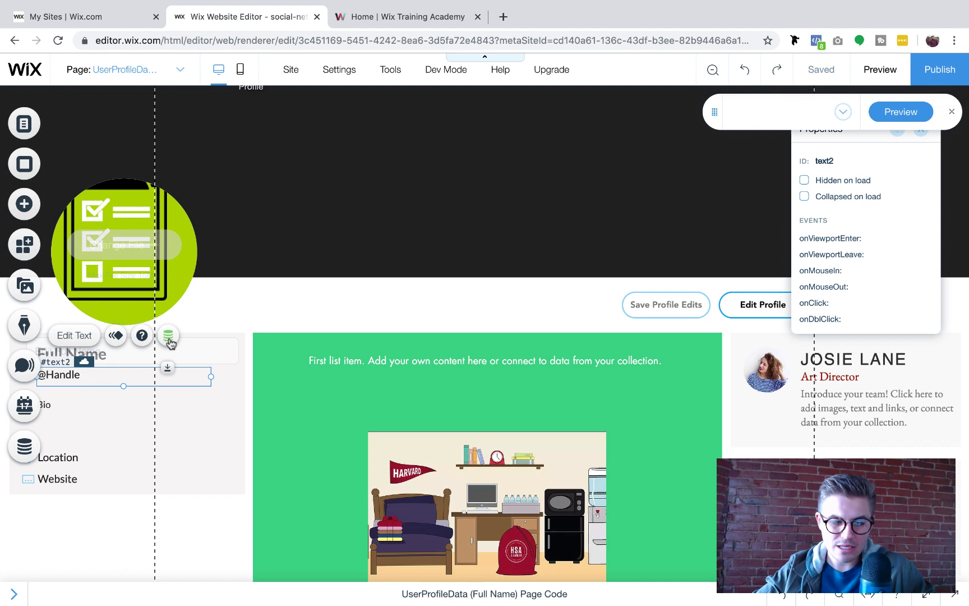
left_click(168, 337)
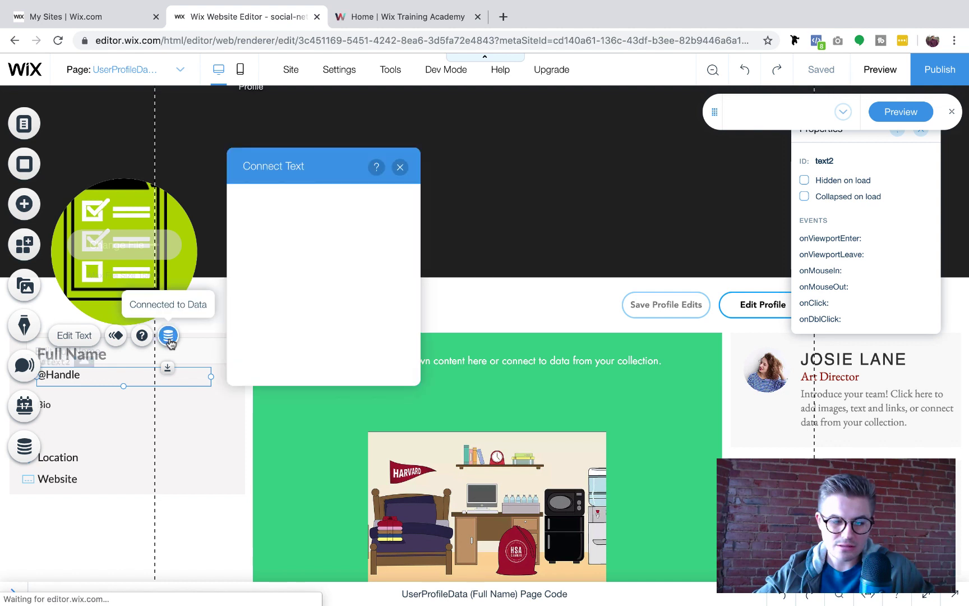
left_click(401, 168)
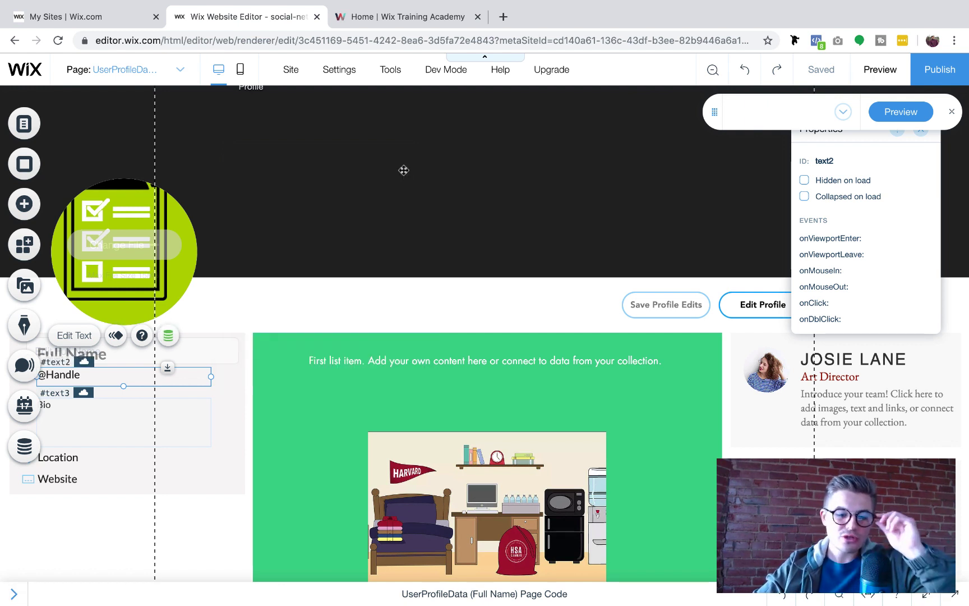
Open the live site in a new tab and go to the /User profile page
mouse_move(947, 70)
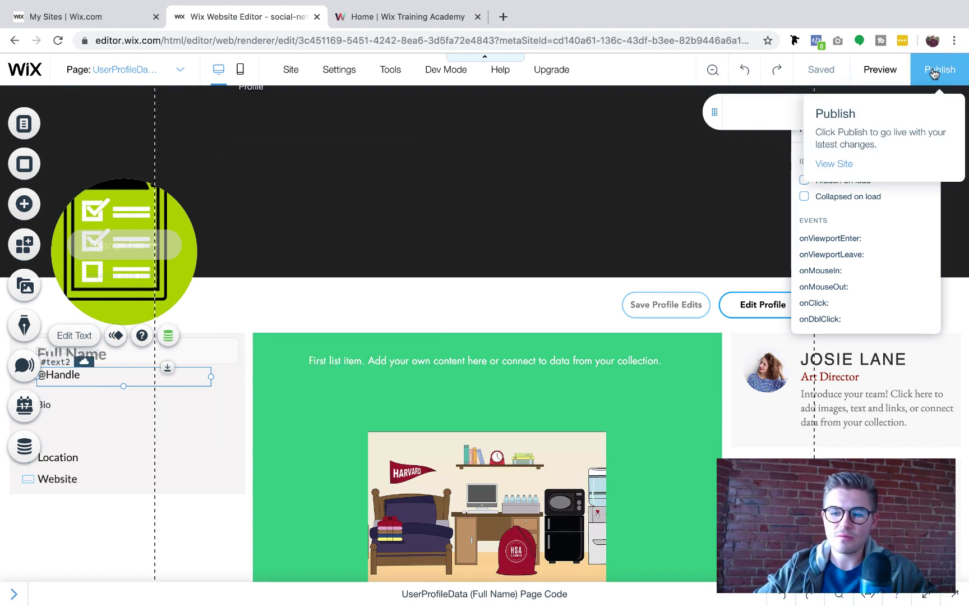
left_click(835, 164)
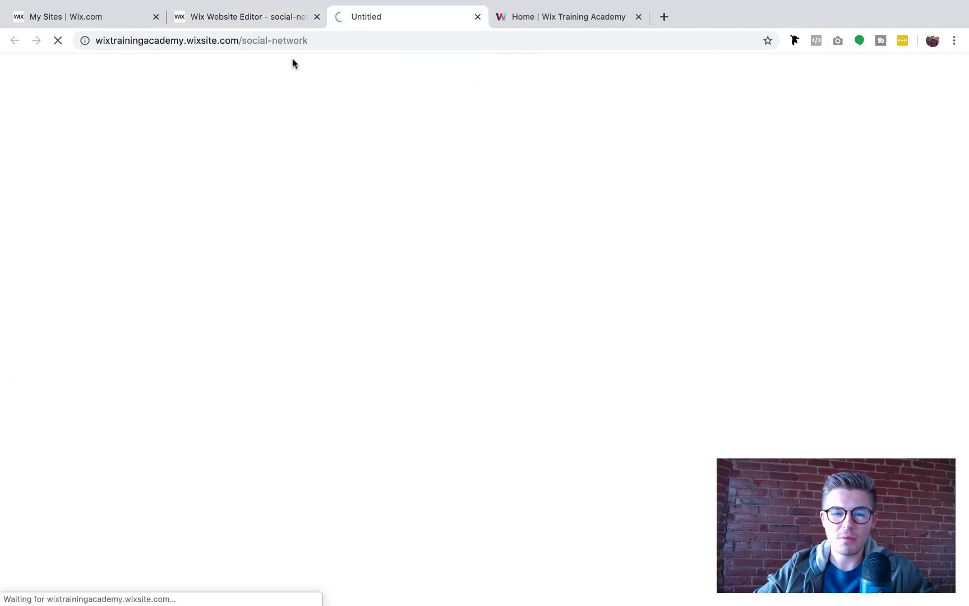
left_click(338, 38)
key("Right")
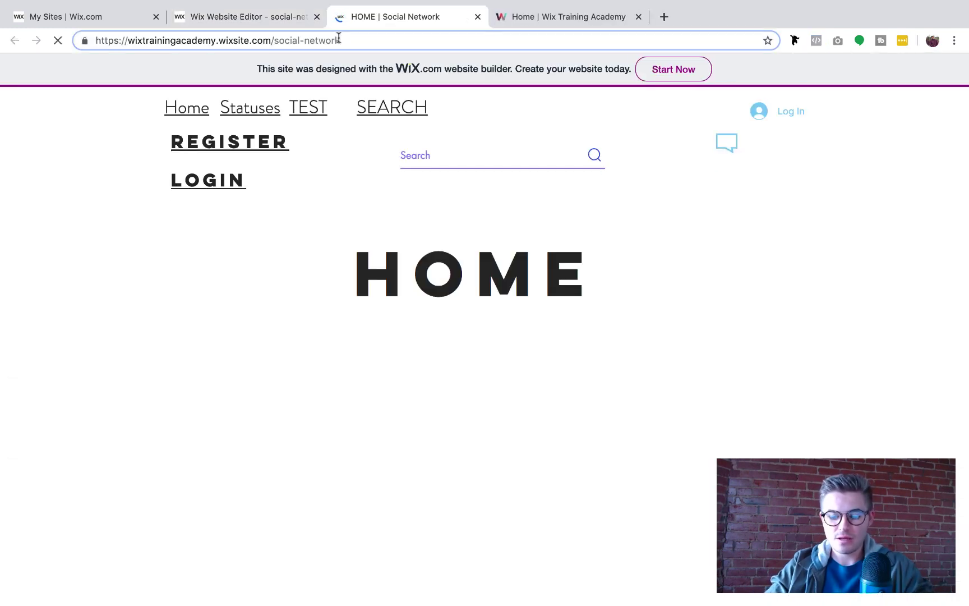
type("/User")
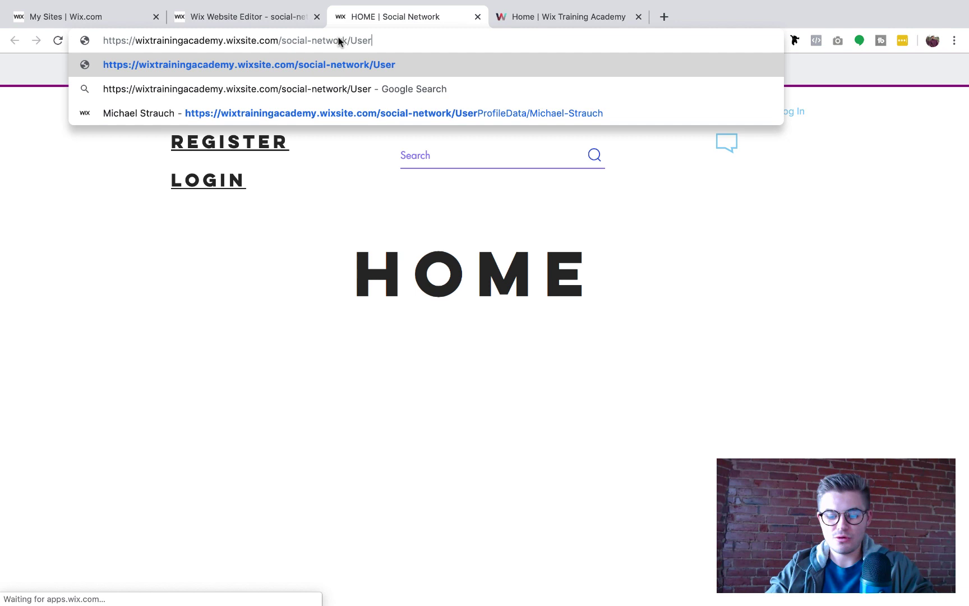
left_click(513, 109)
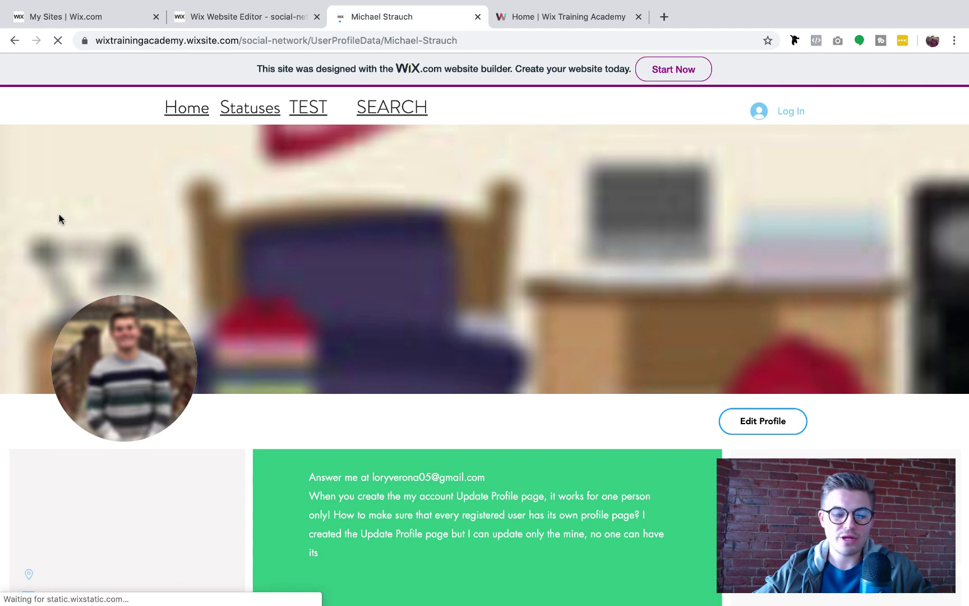
Scroll the live profile to confirm the location still shows Gilbert, AZ, USA
scroll(247, 362, "down", 2)
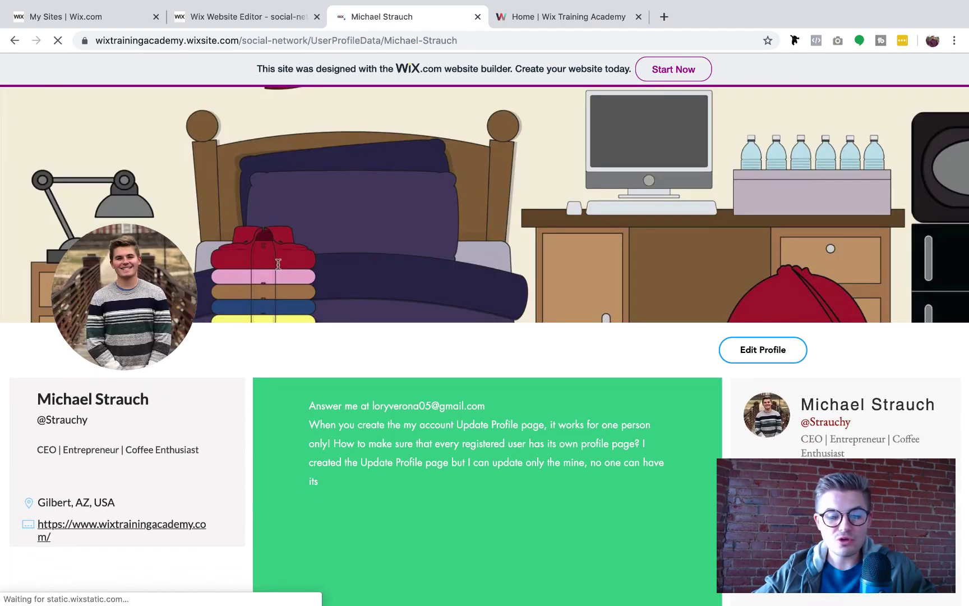
scroll(289, 243, "up", 2)
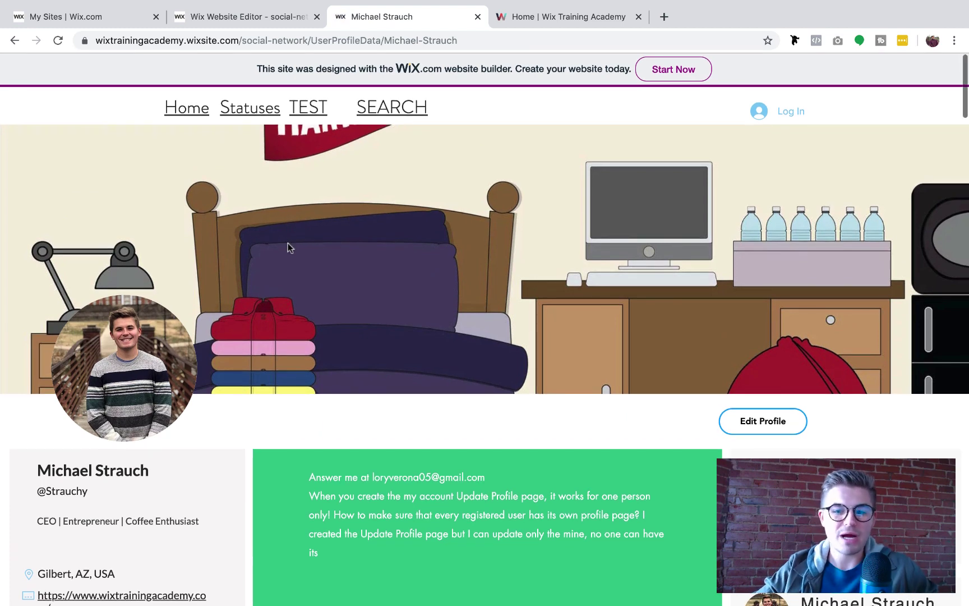
scroll(241, 308, "down", 2)
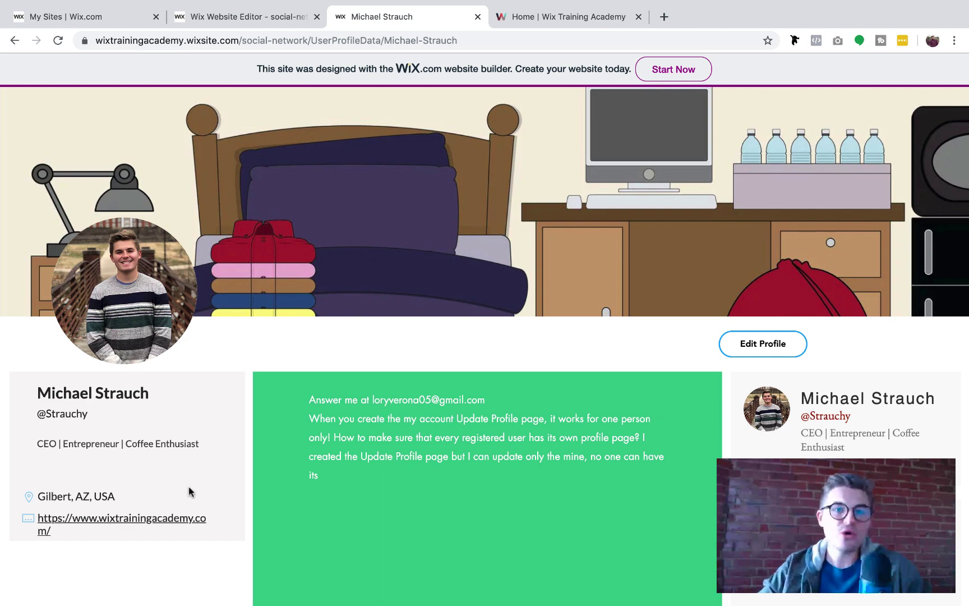
Back in the editor, reopen the UserProfileData collection at its Profile Location column
left_click(264, 17)
left_click(24, 446)
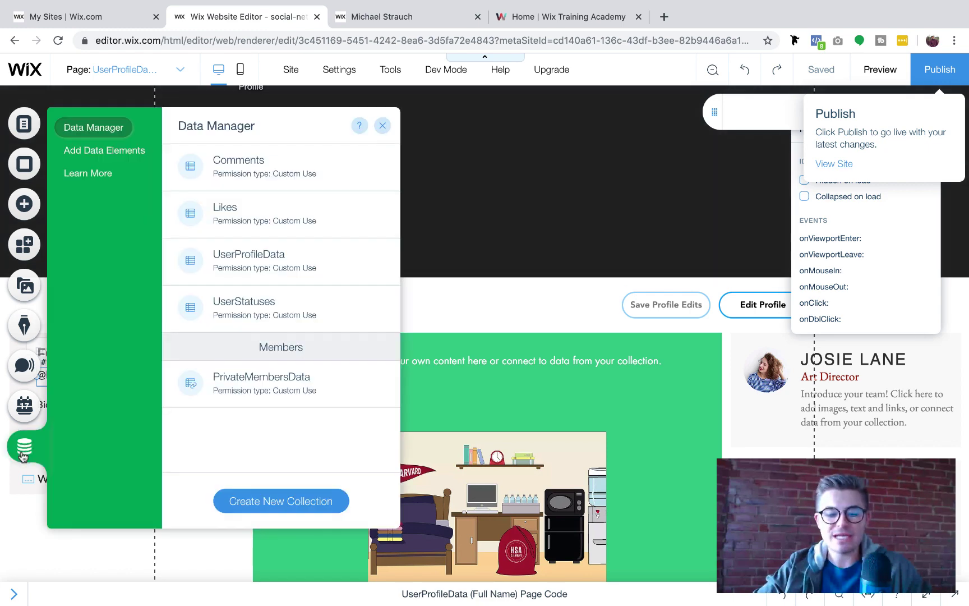
left_click(277, 264)
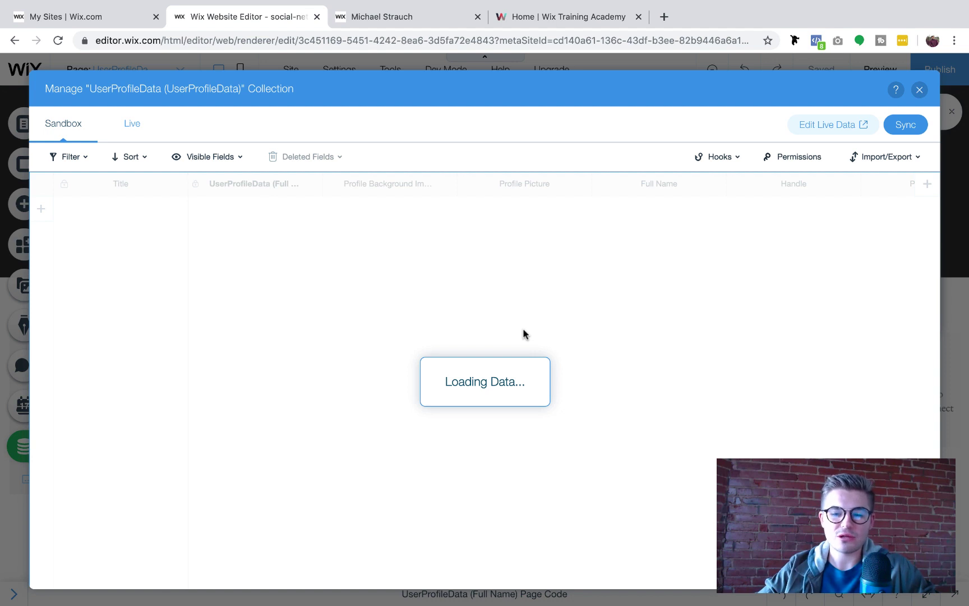
scroll(817, 253, "right", 3)
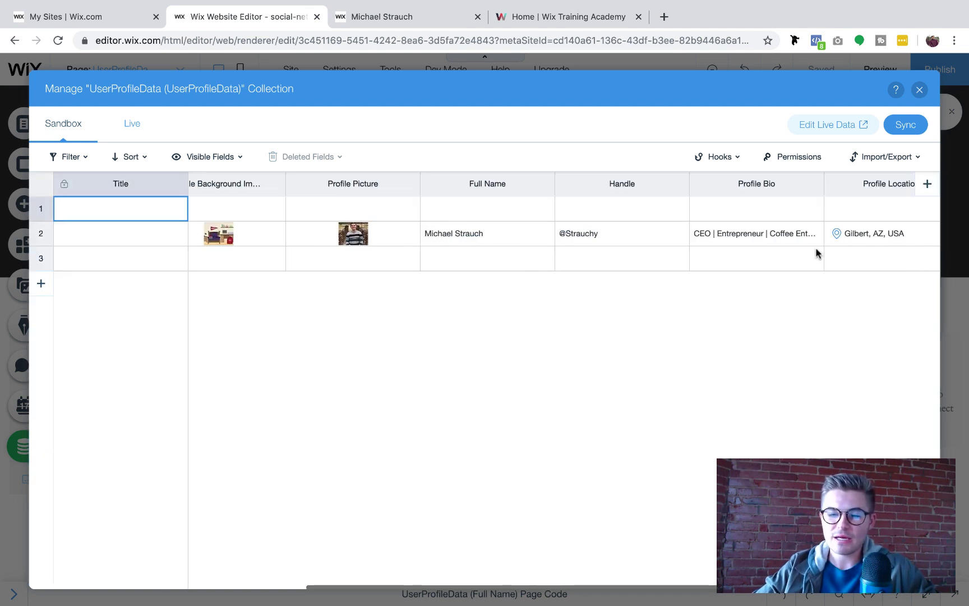
scroll(817, 253, "right", 2)
Replace row 2's Profile Location with Boston, MA, USA and bring up the sync options
left_click(775, 234)
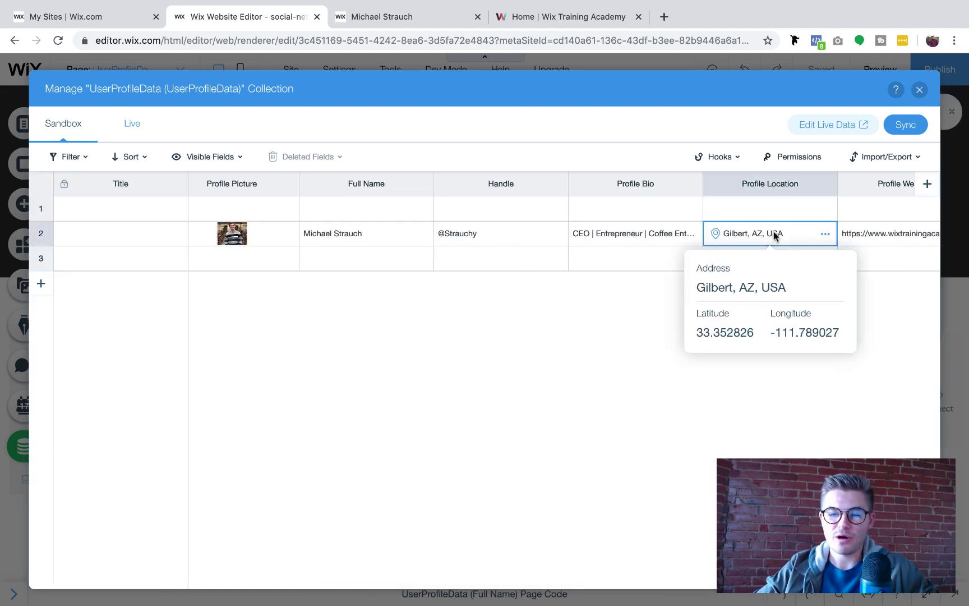
double_click(775, 234)
left_click(805, 231)
key("BackSpace")
key("BackSpace")
key("BackSpace")
key("BackSpace")
key("BackSpace")
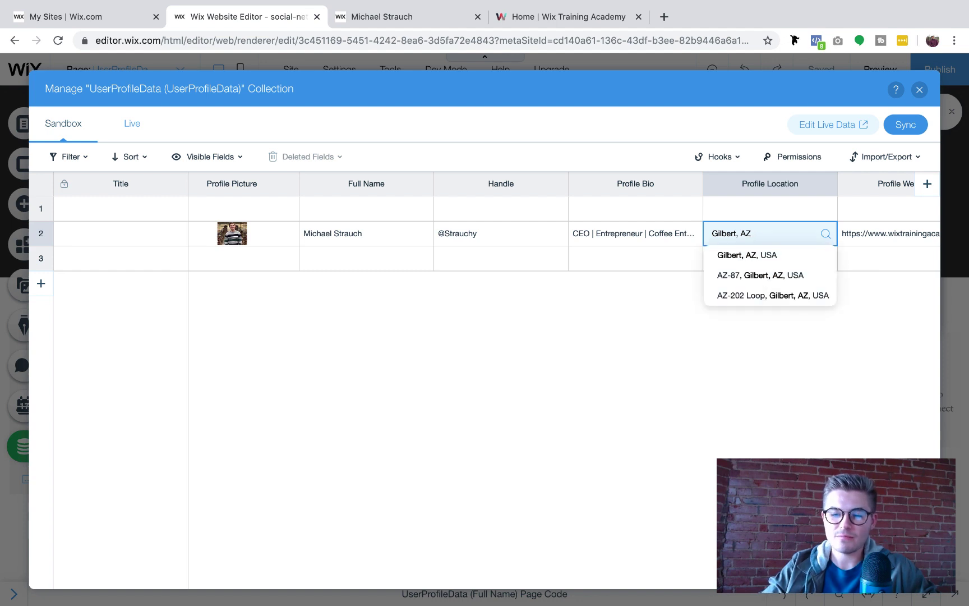
key("BackSpace")
key("BackSpace")
key("BackSpace")
key("BackSpace")
key("BackSpace")
key("BackSpace")
key("BackSpace")
key("BackSpace")
key("BackSpace")
key("BackSpace")
key("BackSpace")
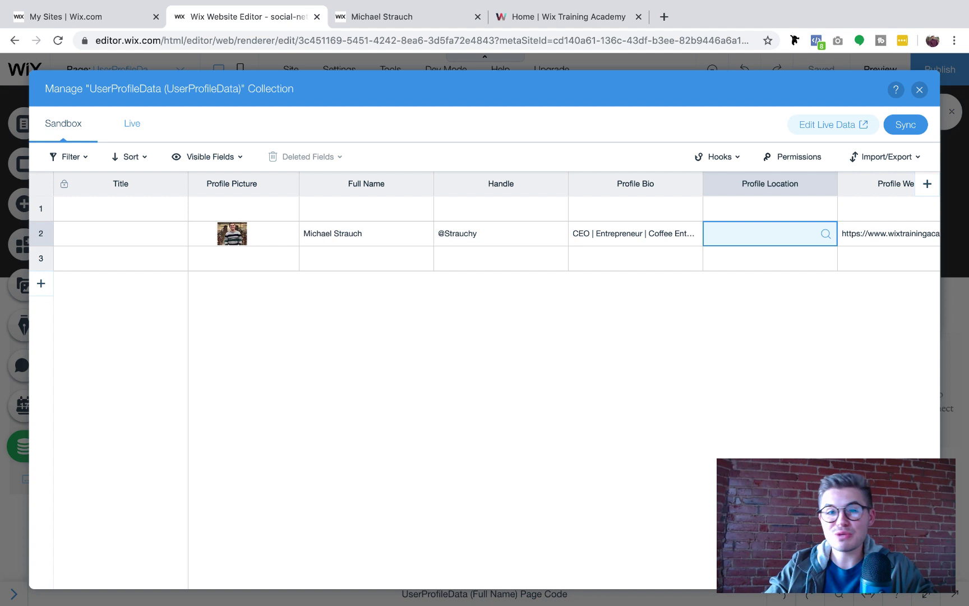
type("Bost")
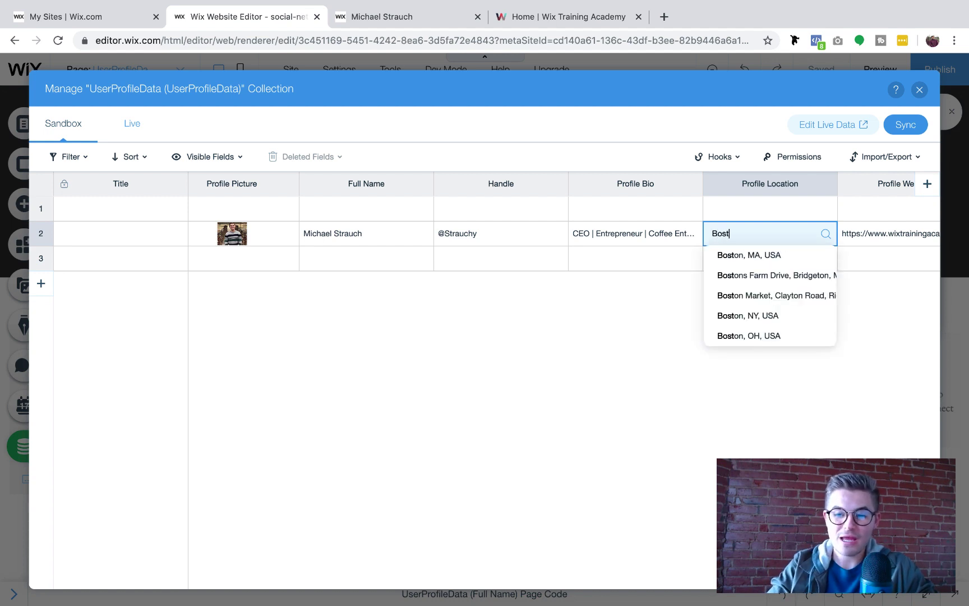
left_click(774, 255)
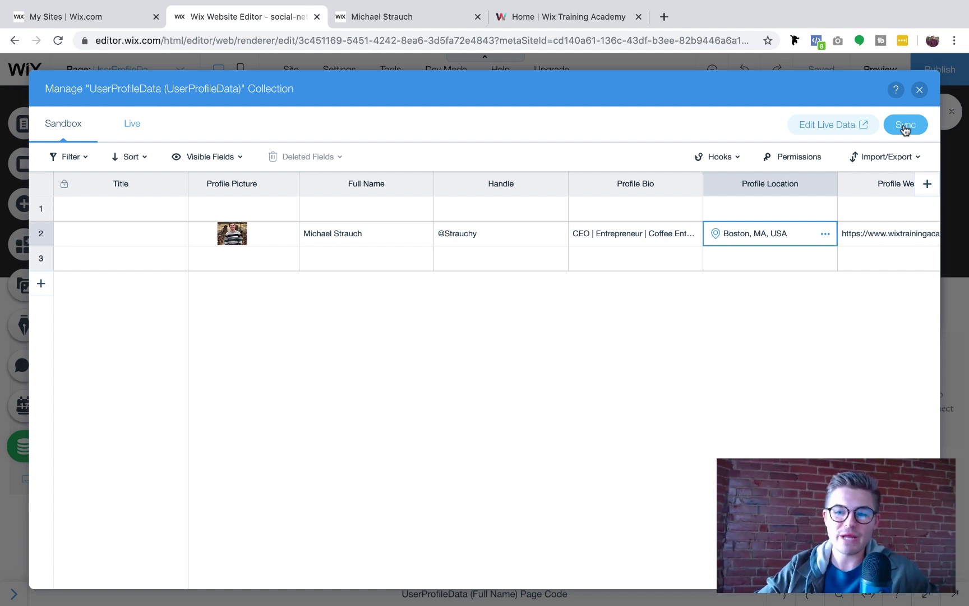
left_click(904, 128)
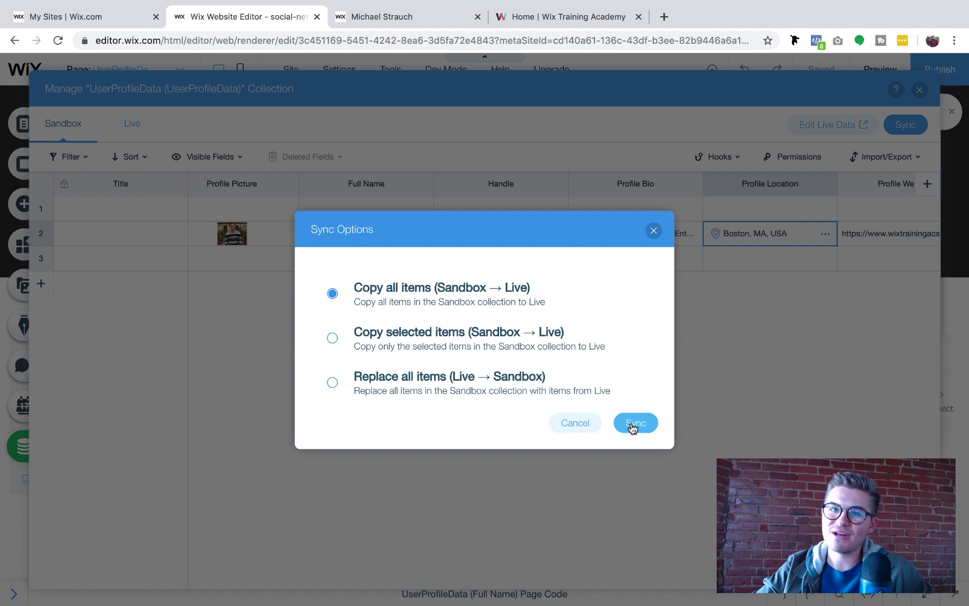
Copy all Sandbox items to Live, close the collection manager, and view the republished site
left_click(633, 427)
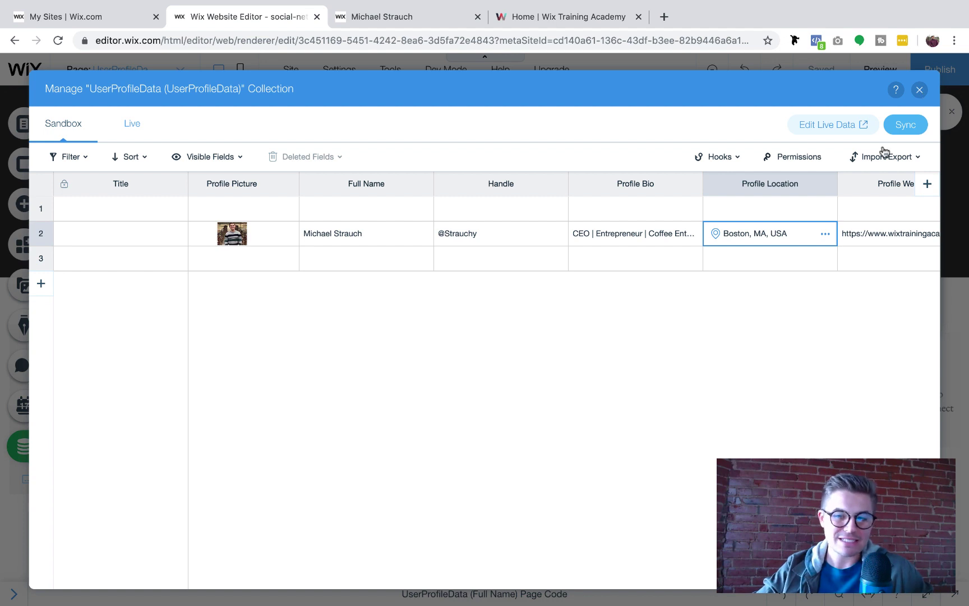
left_click(920, 92)
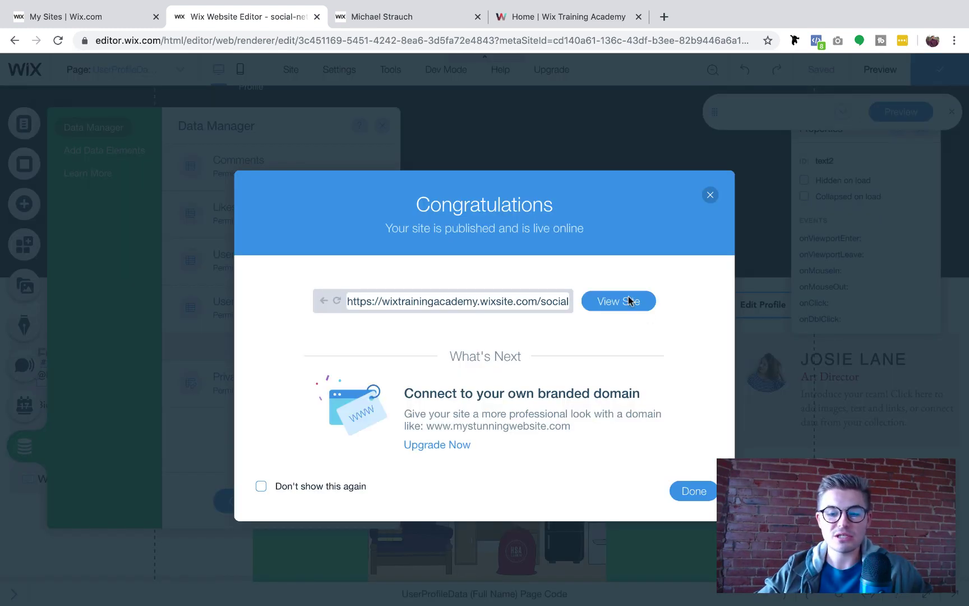
left_click(628, 300)
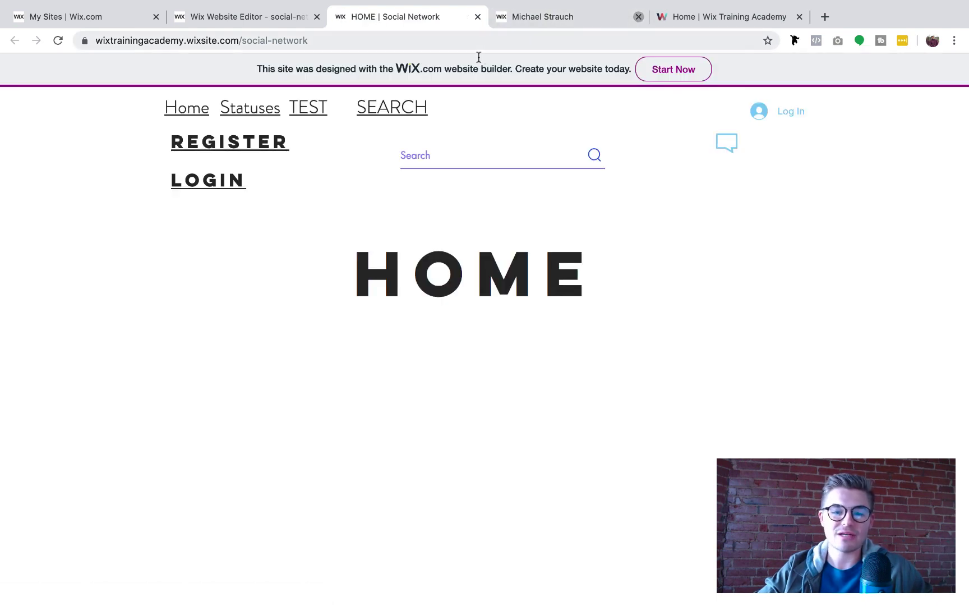
Go to the site's /user URL and open the UserProfileData member profile showing Boston, MA, USA
left_click(370, 40)
left_click(371, 40)
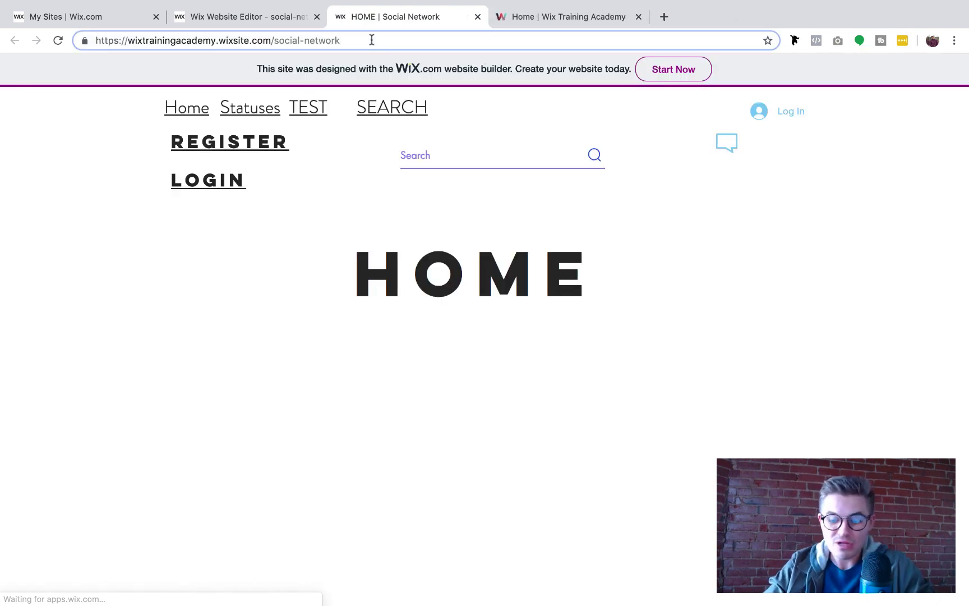
type("/user")
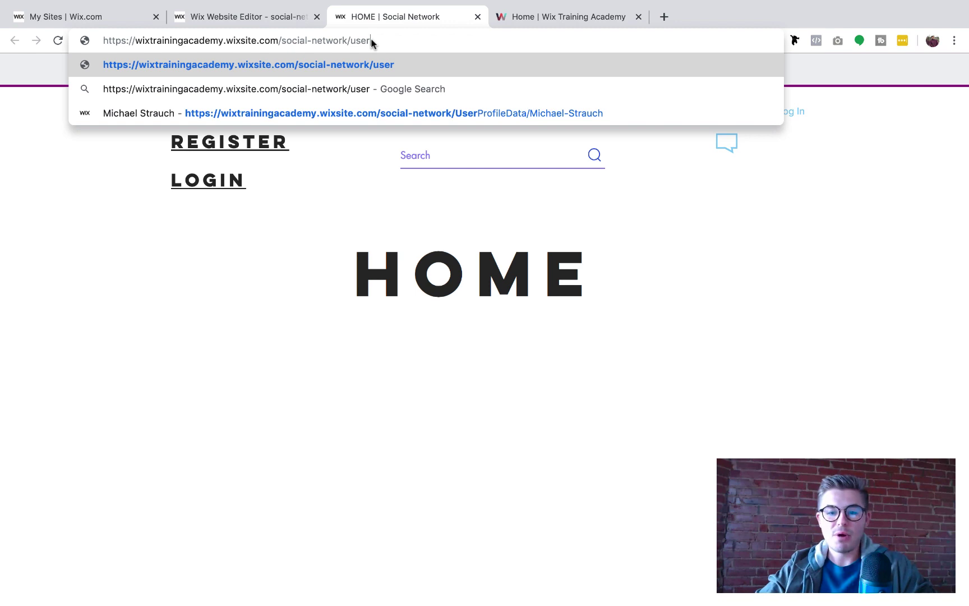
left_click(439, 113)
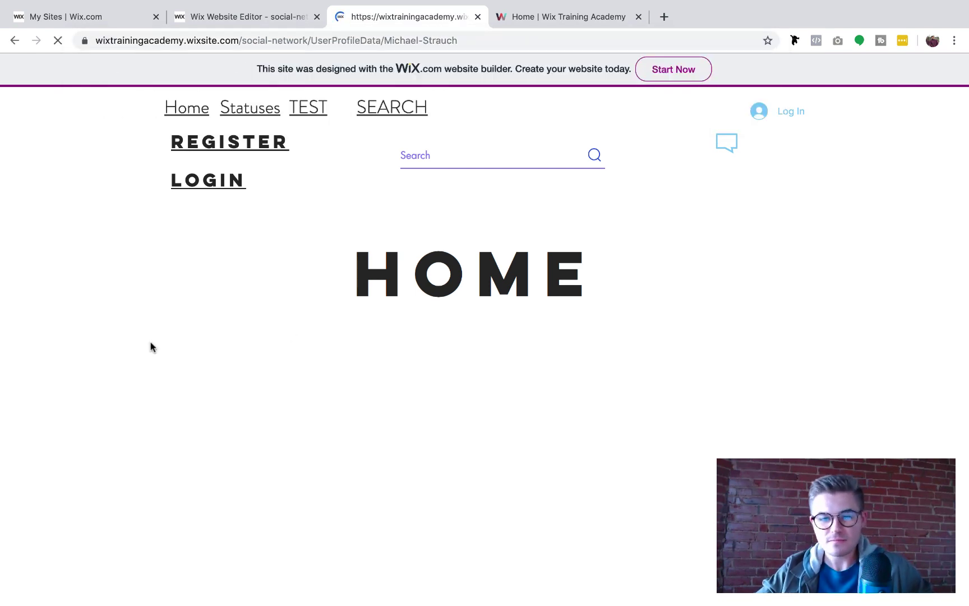
scroll(336, 347, "down", 3)
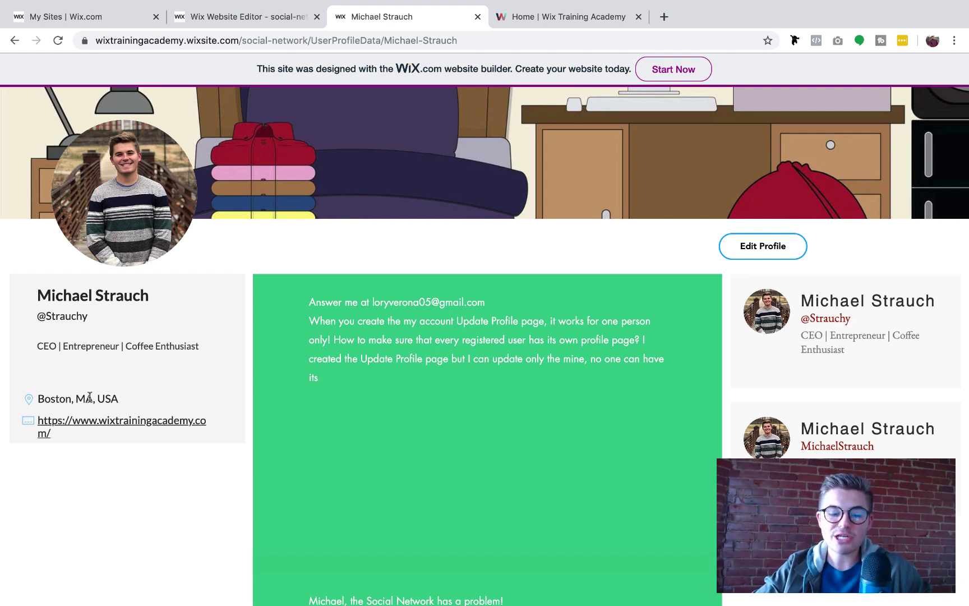
scroll(137, 399, "up", 3)
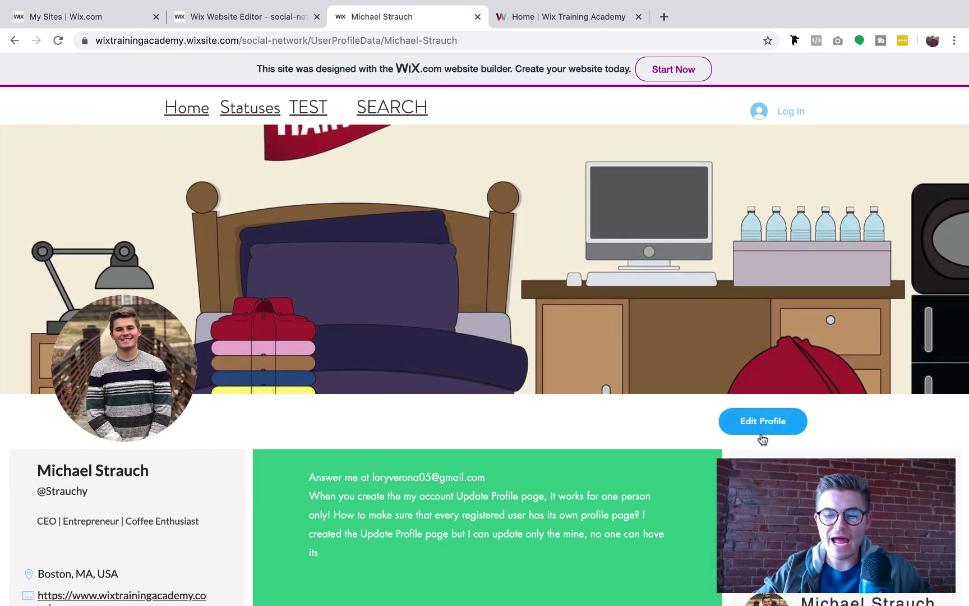
Put the live member profile into edit mode and review its Boston, MA, USA location
left_click(765, 422)
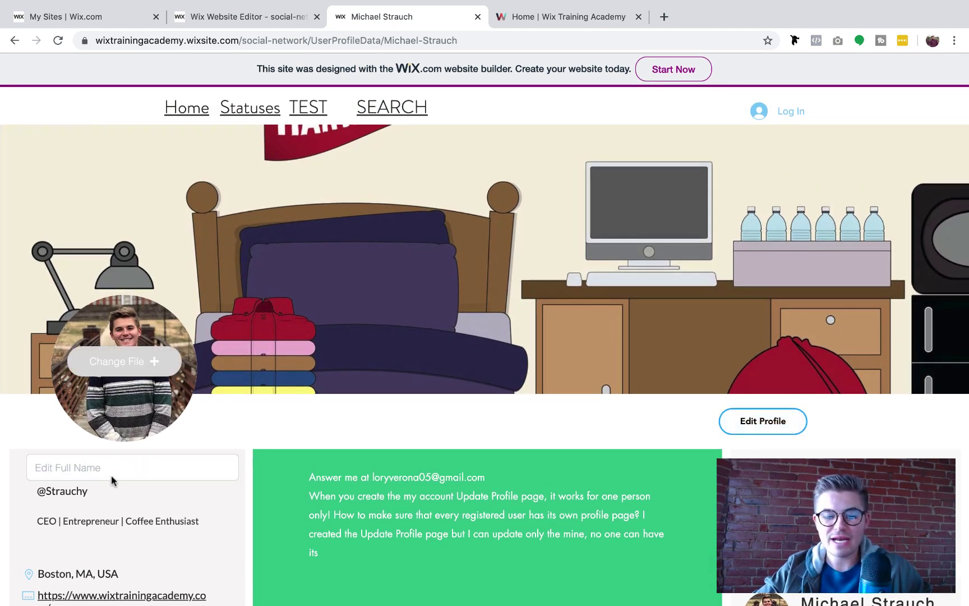
scroll(106, 471, "down", 2)
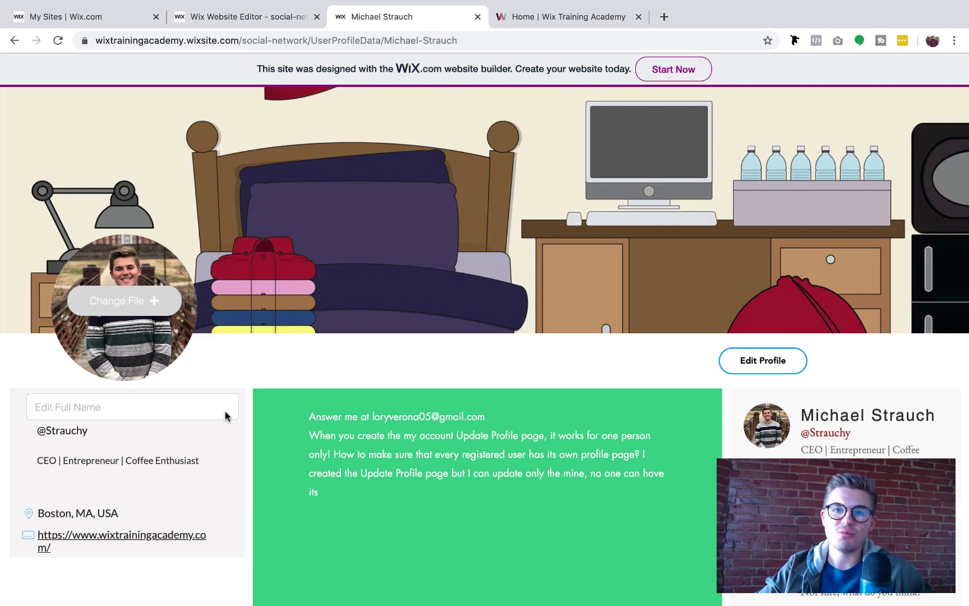
scroll(225, 415, "up", 2)
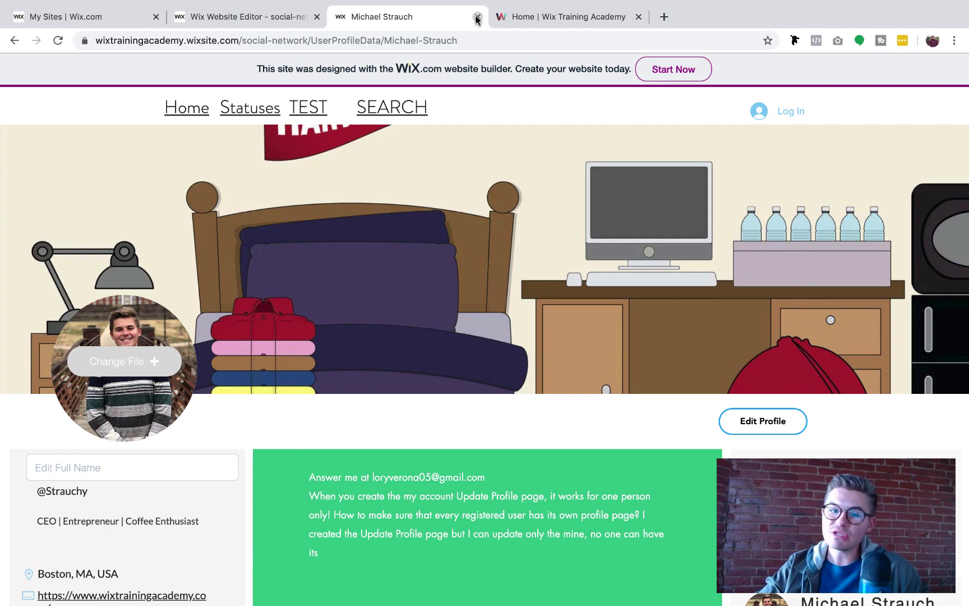
Close the live profile tab and return to the editor, dismissing the Congratulations publish dialog
left_click(477, 19)
left_click(260, 17)
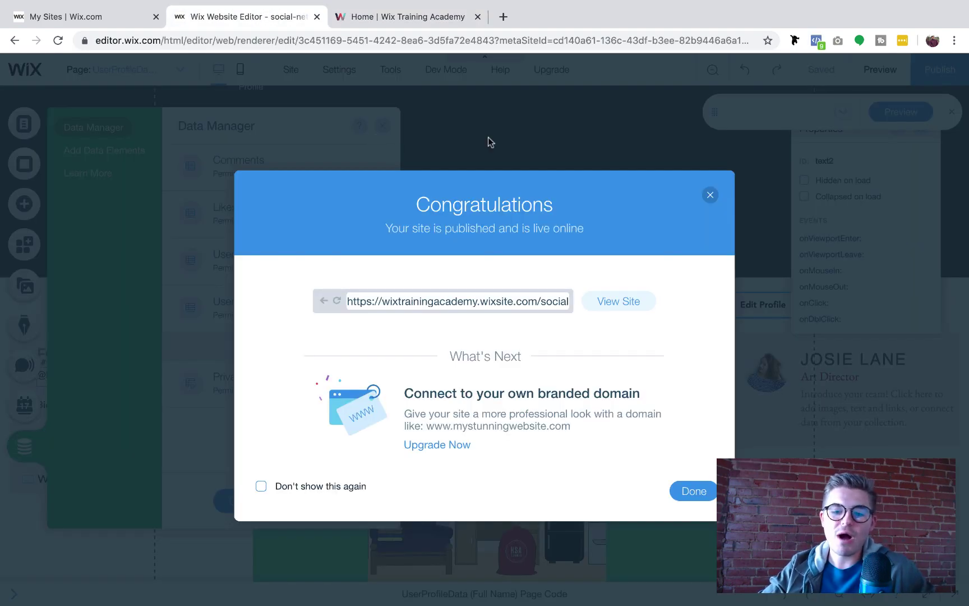
left_click(709, 197)
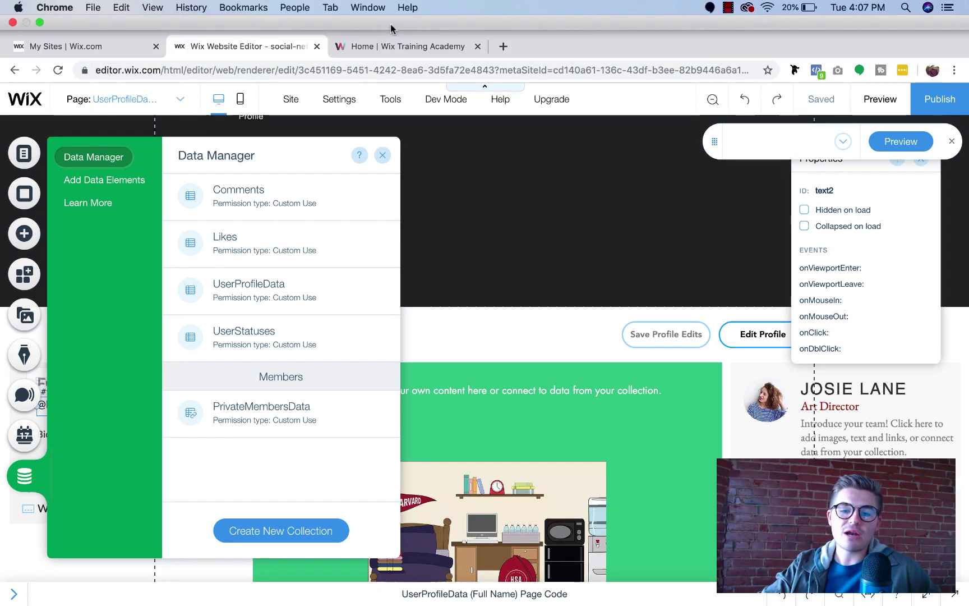
left_click(386, 44)
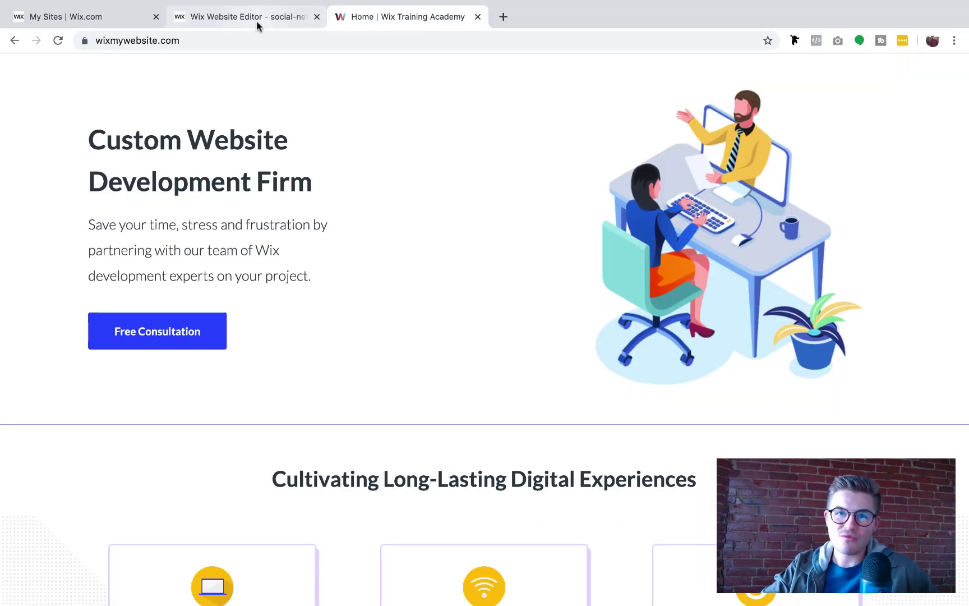
left_click(258, 21)
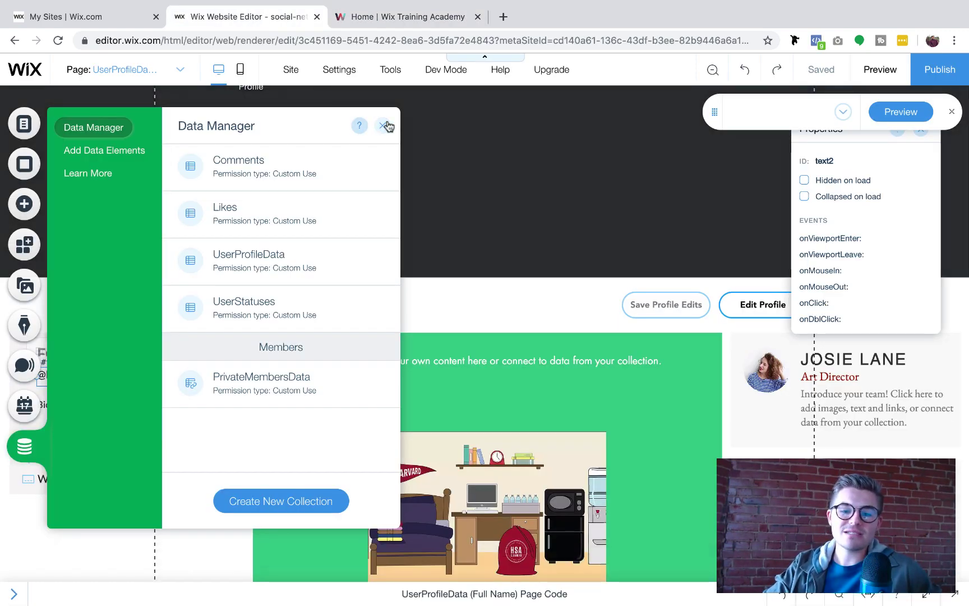
Close the Data Manager panel and take Chrome out of full-screen mode
left_click(385, 126)
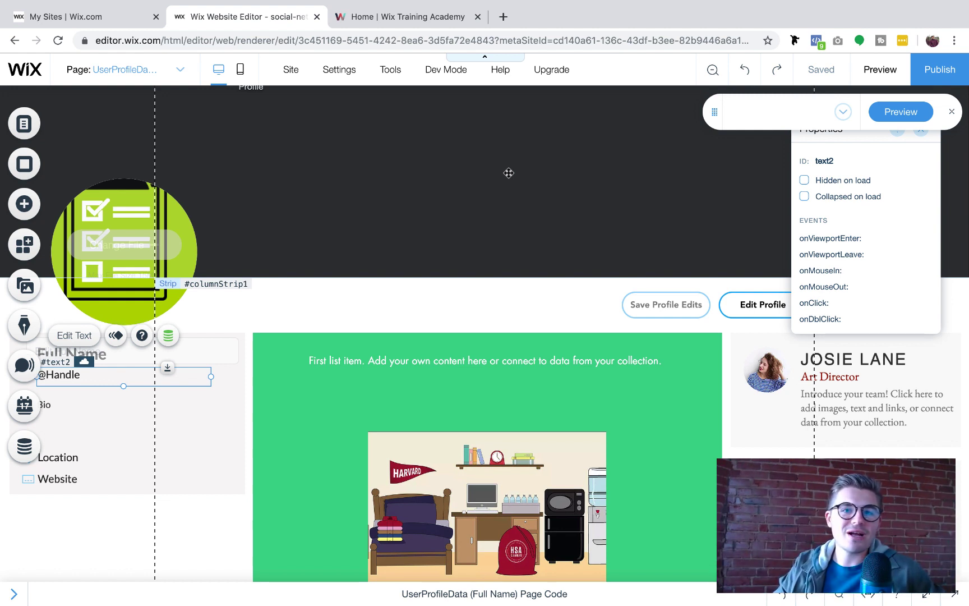
mouse_move(396, 6)
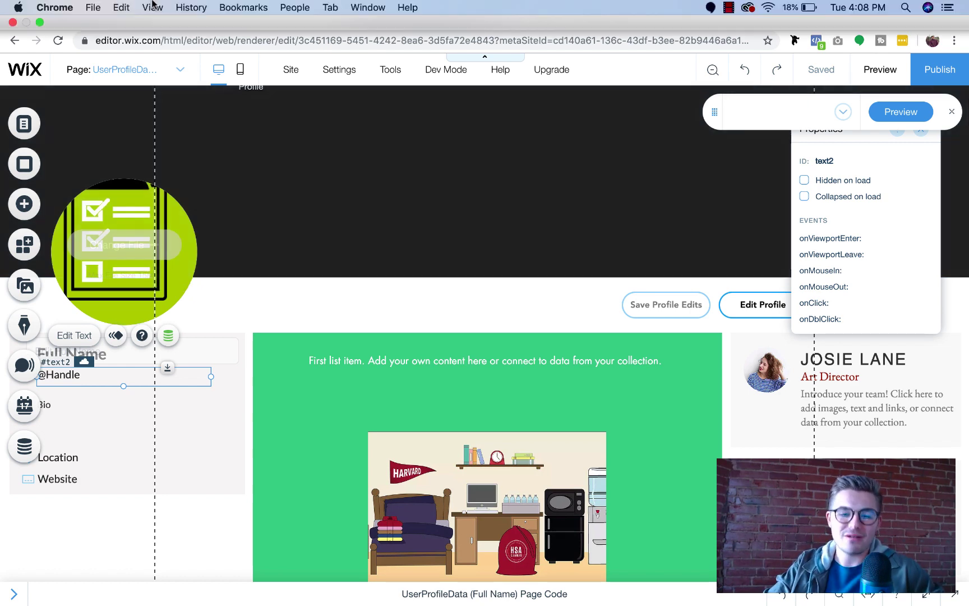
left_click(40, 22)
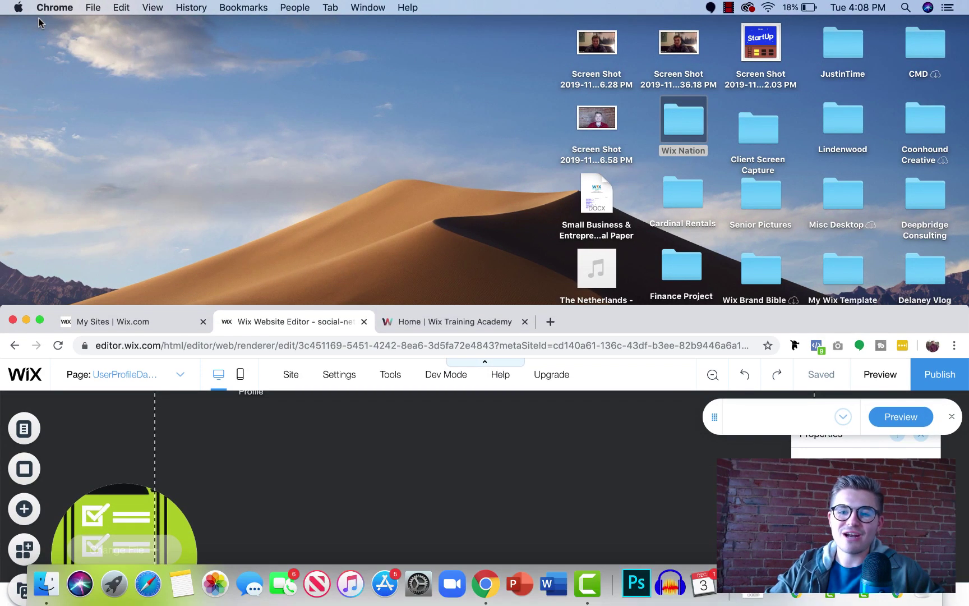